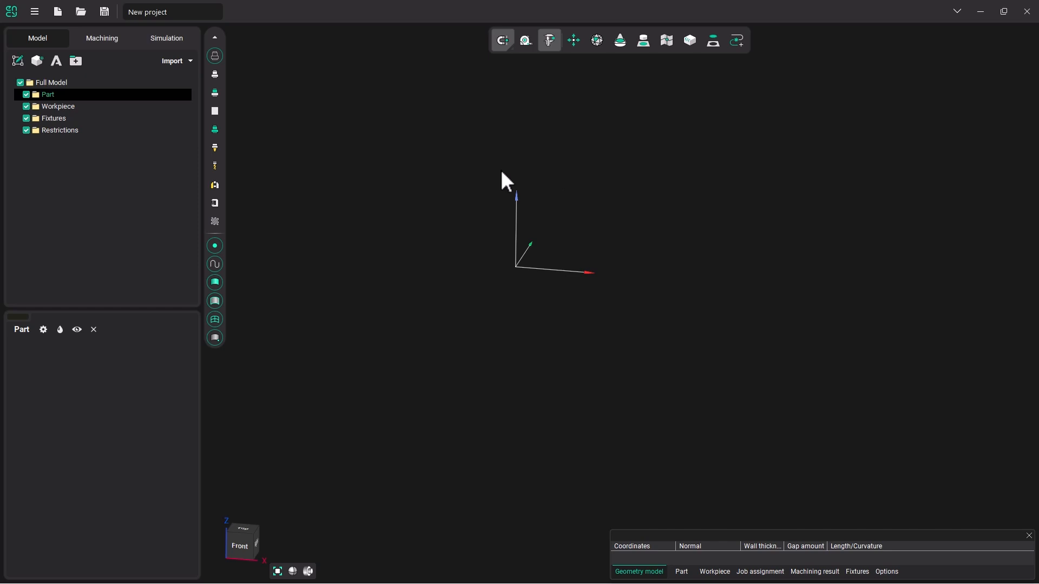
# Step: Open the machining tool library and browse the InchToolKit and Metric-Aluminium example tool sets
pyautogui.click(104, 39)
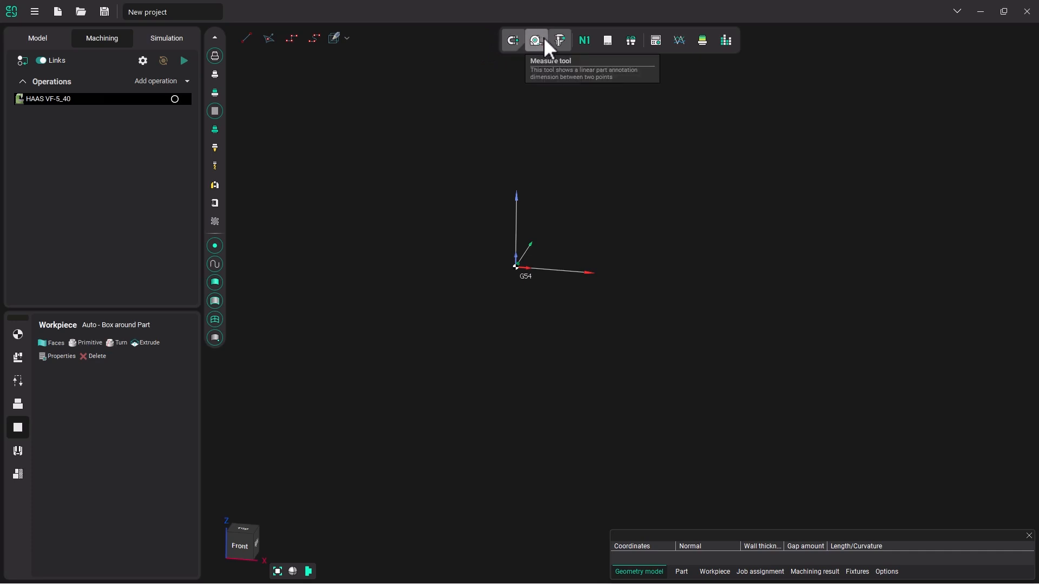
pyautogui.click(633, 45)
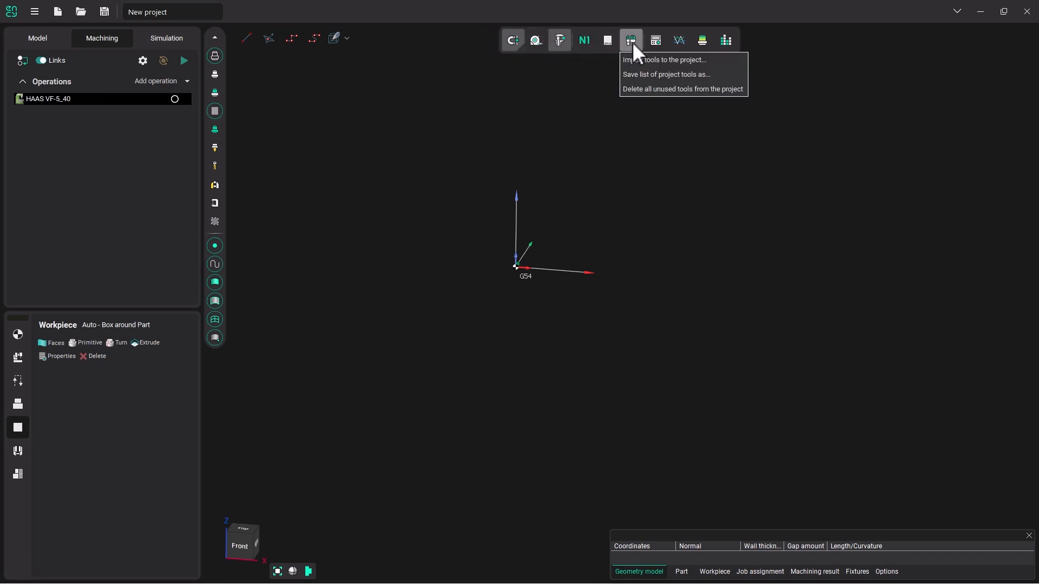
pyautogui.click(631, 42)
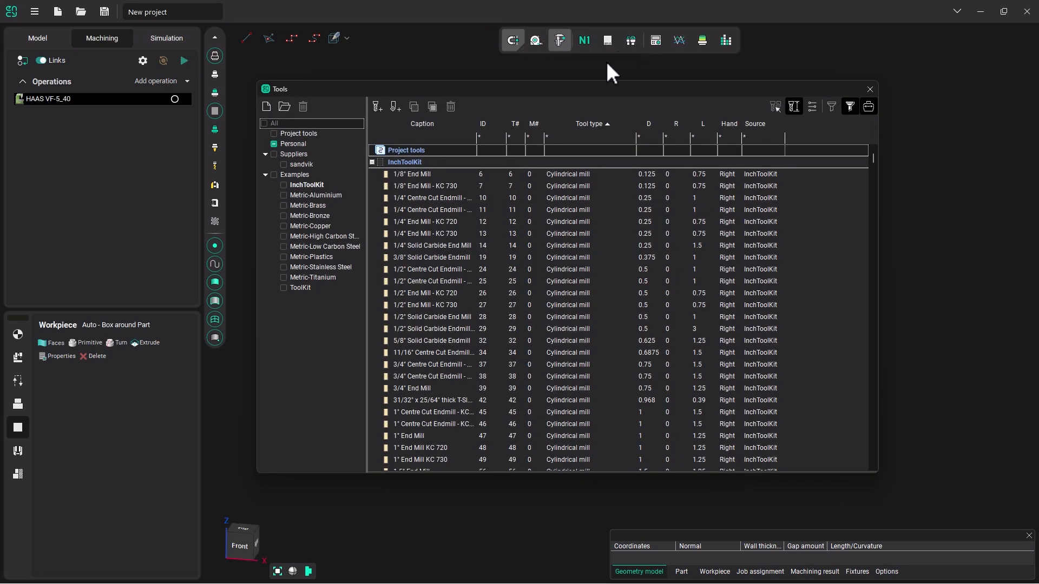
pyautogui.moveTo(586, 89); pyautogui.dragTo(589, 81)
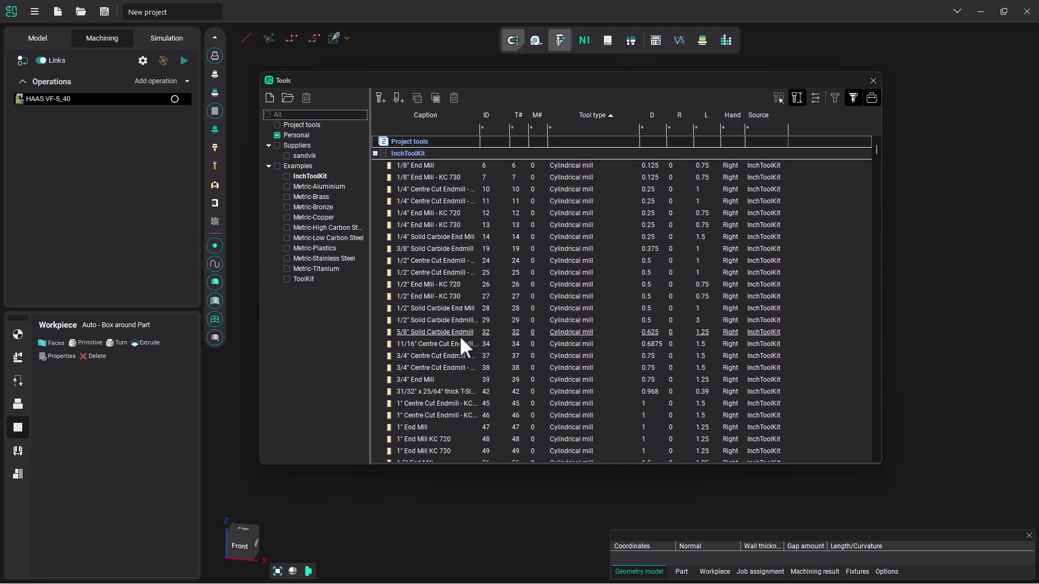
pyautogui.click(314, 175)
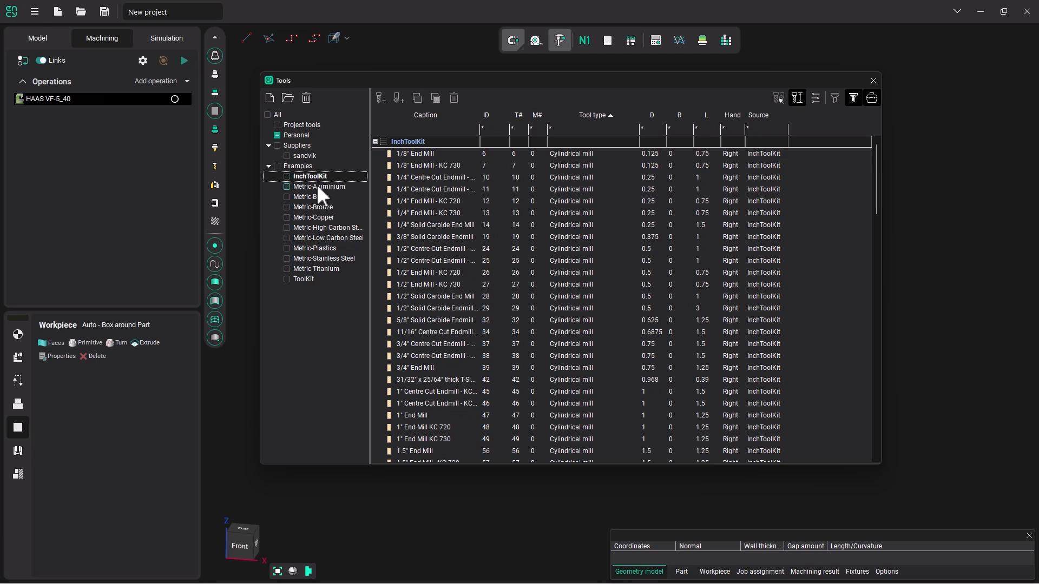
pyautogui.click(316, 186)
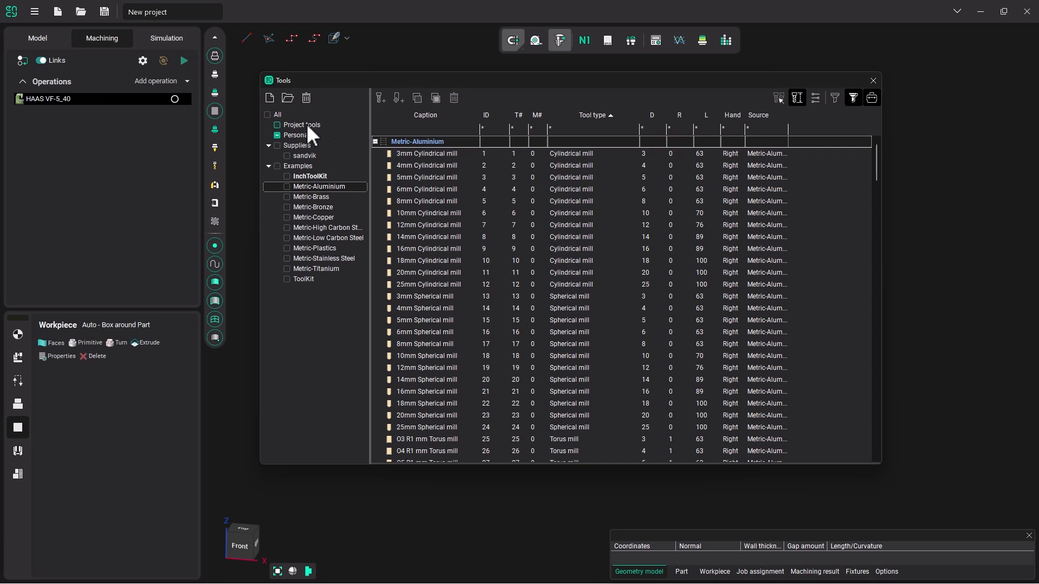
# Step: Create a new personal tool library file named Tutorial
pyautogui.click(270, 99)
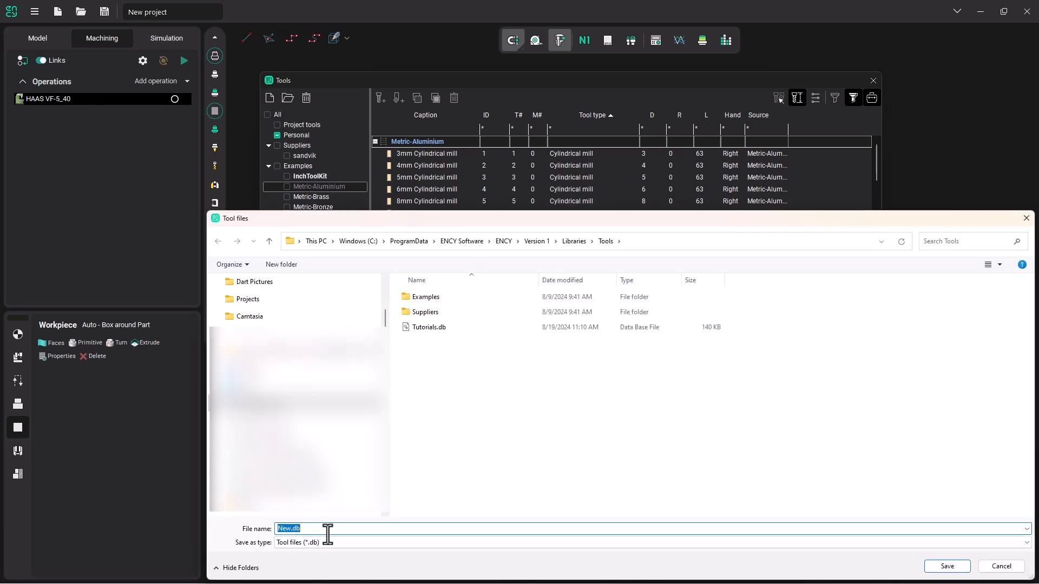
pyautogui.write('Tutor')
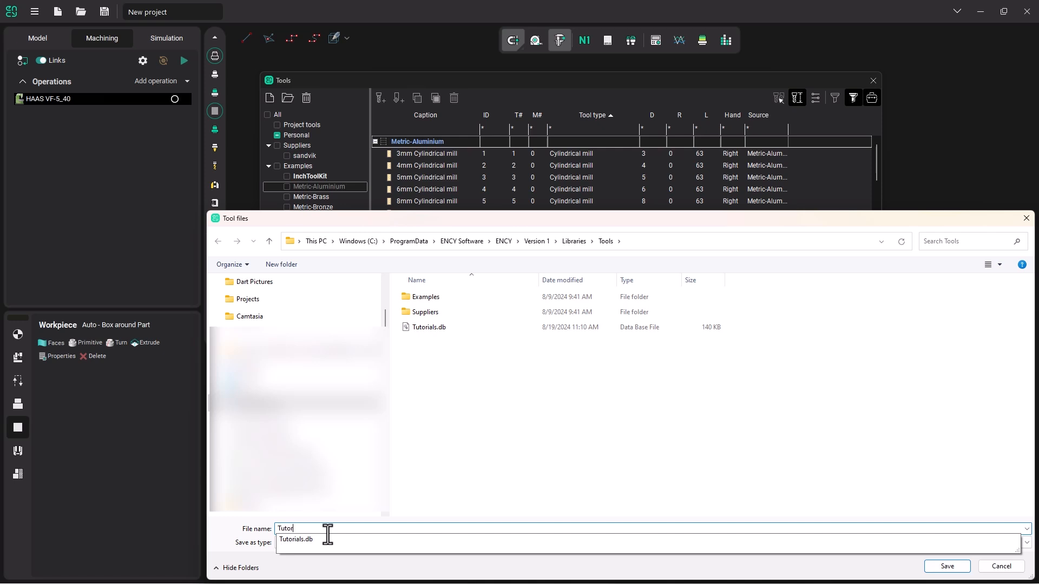
pyautogui.write('ial')
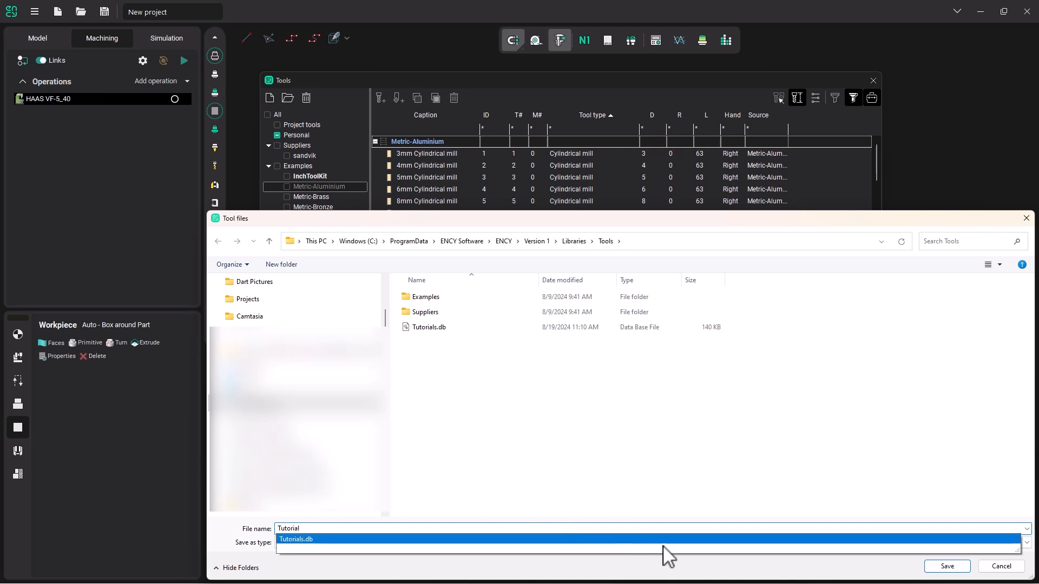
pyautogui.click(947, 567)
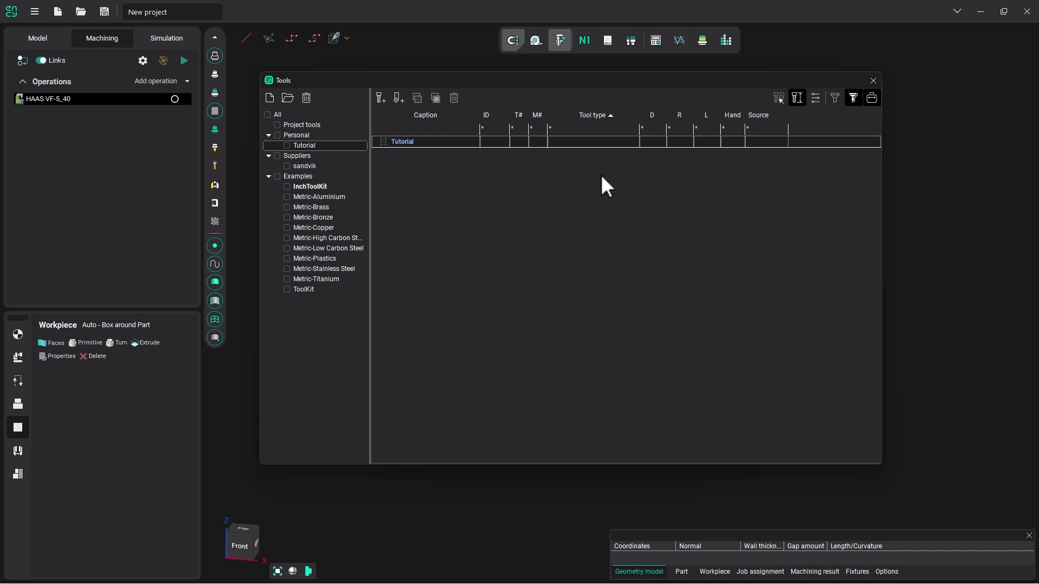
# Step: Add a new cylindrical mill to the Tutorial library and name it 75mm Face Mill
pyautogui.click(380, 104)
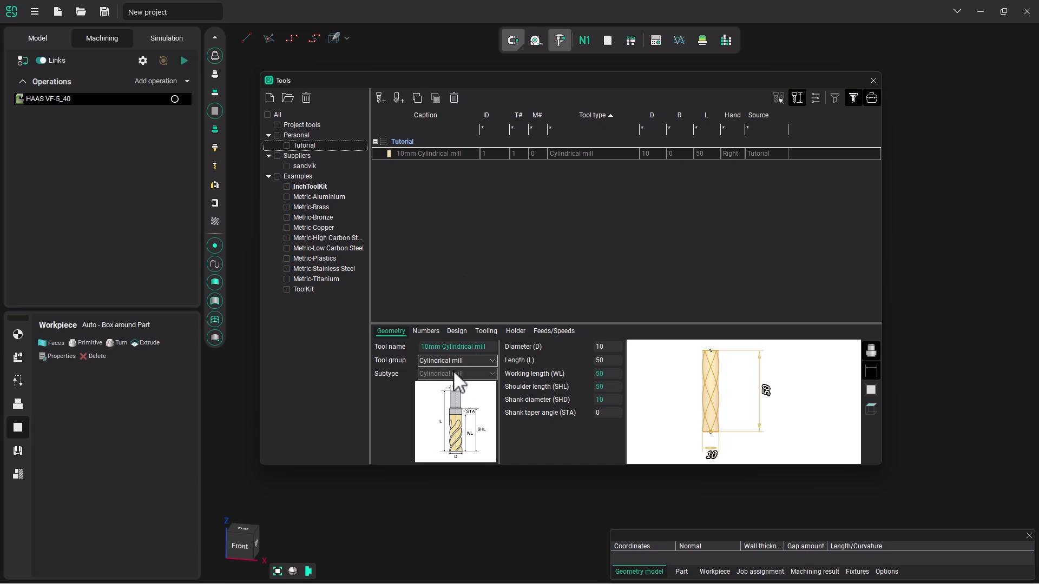
pyautogui.click(426, 349)
pyautogui.moveTo(428, 349); pyautogui.dragTo(421, 352)
pyautogui.write('75')
pyautogui.moveTo(443, 351); pyautogui.dragTo(485, 351)
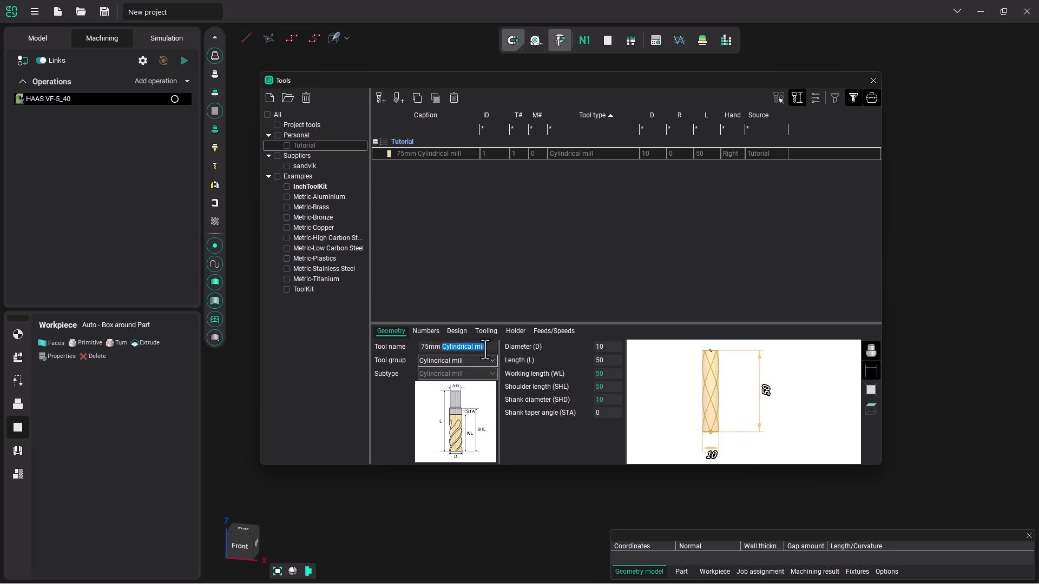
pyautogui.write('Fav')
pyautogui.write('ce Mill')
# Step: Set the face mill's diameter to 75 mm and its length to 10 mm
pyautogui.doubleClick(606, 346)
pyautogui.write('75')
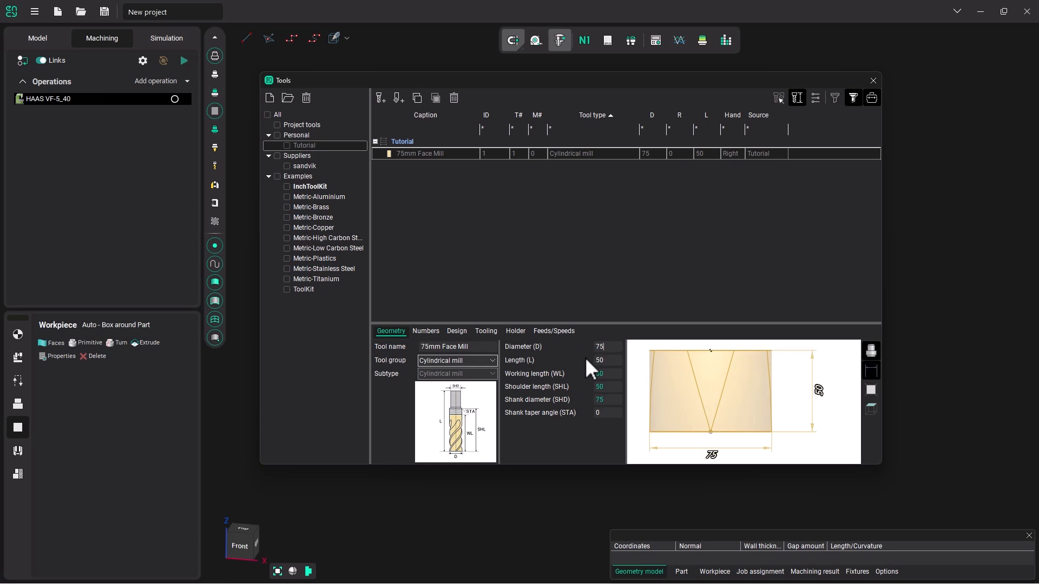
pyautogui.press('Tab')
pyautogui.write('10')
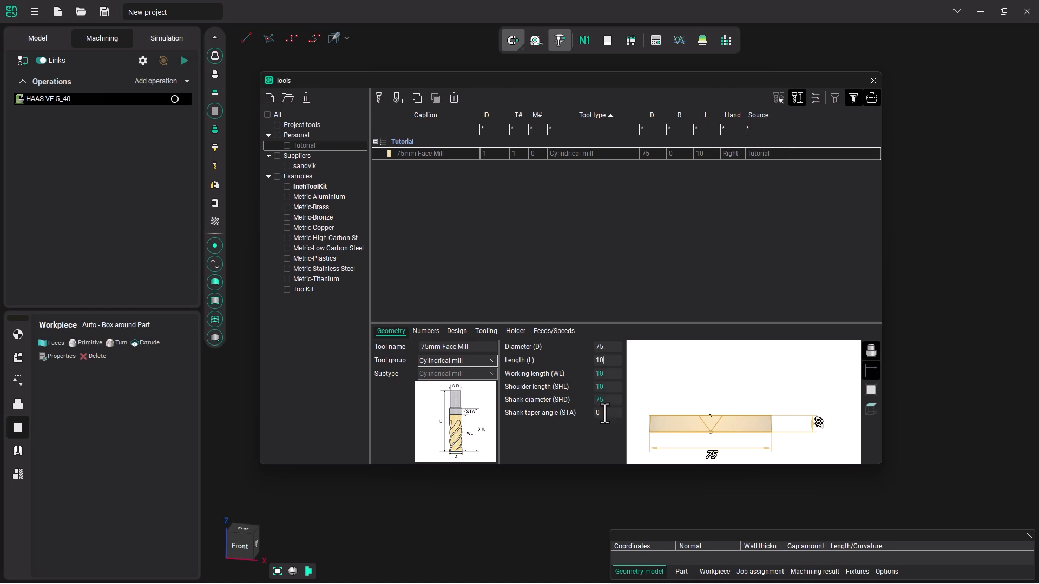
# Step: Enable the face mill's Tool ID and review its design and tooling settings
pyautogui.click(424, 332)
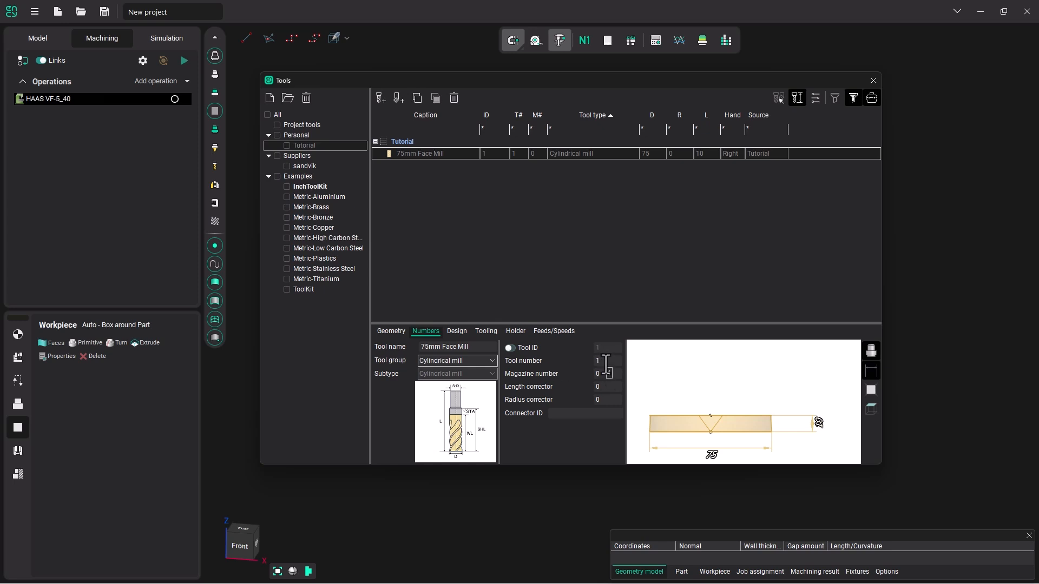
pyautogui.click(511, 347)
pyautogui.click(457, 334)
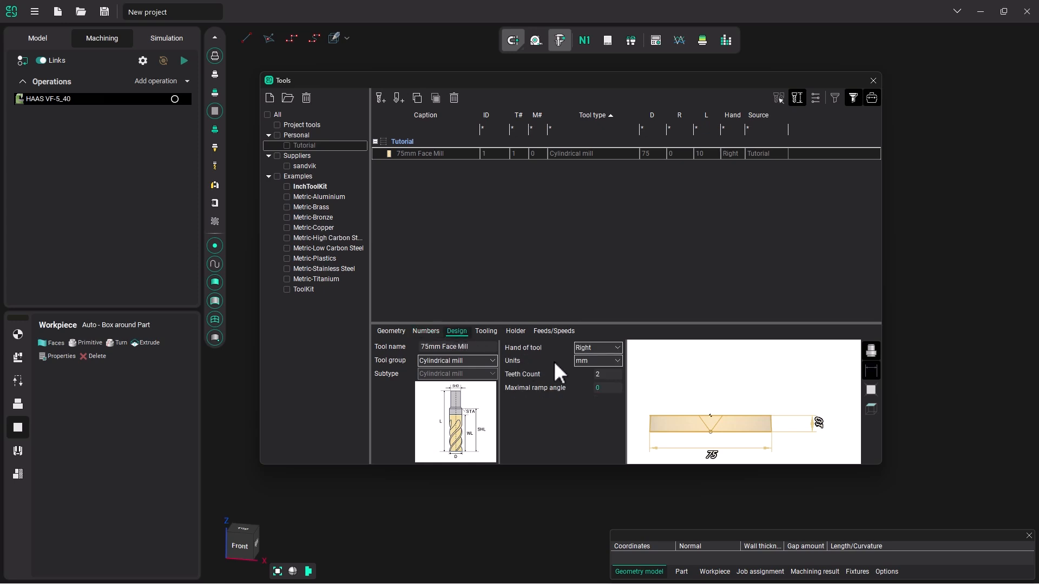
pyautogui.click(487, 333)
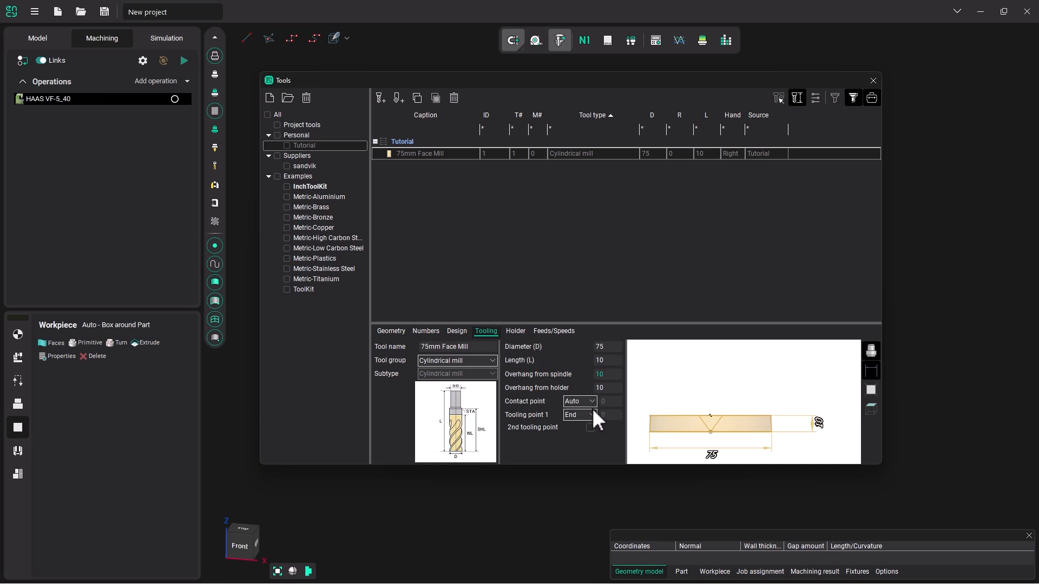
# Step: Assign Tool Holder LD38 L59 from the Metric-Aluminium set to the face mill
pyautogui.click(517, 330)
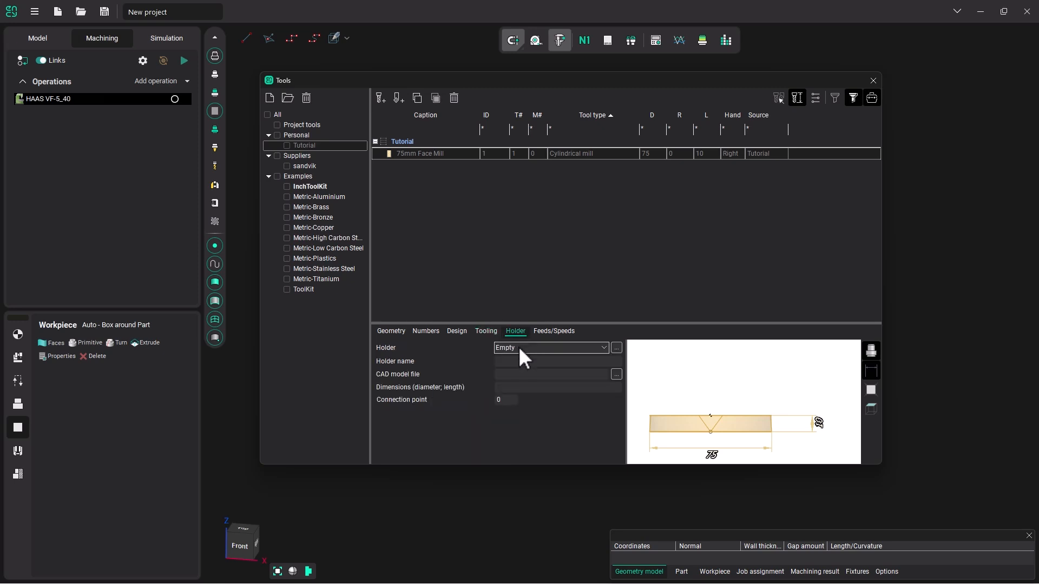
pyautogui.click(617, 347)
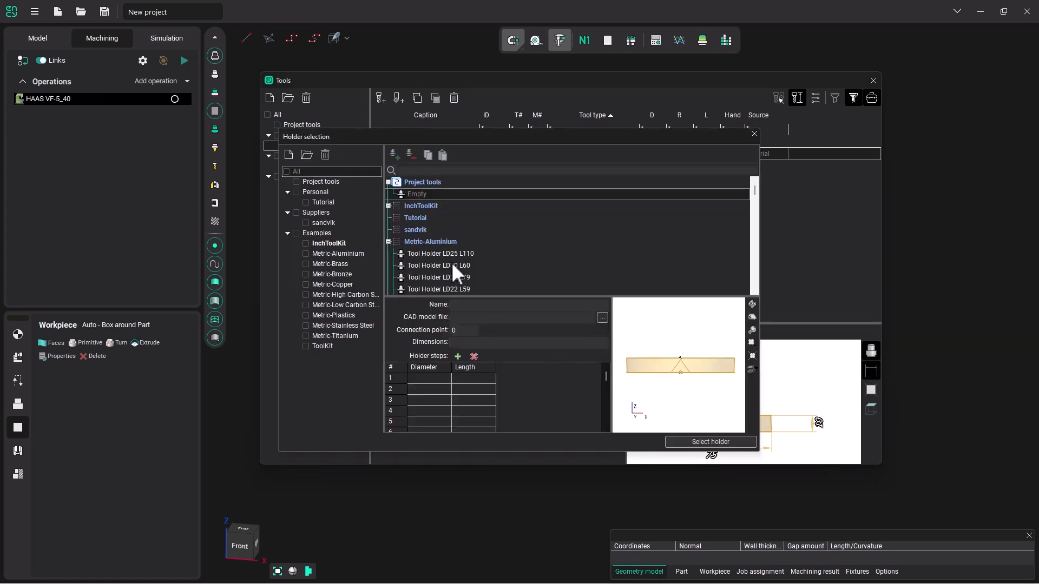
pyautogui.scroll(-2, 455, 262)
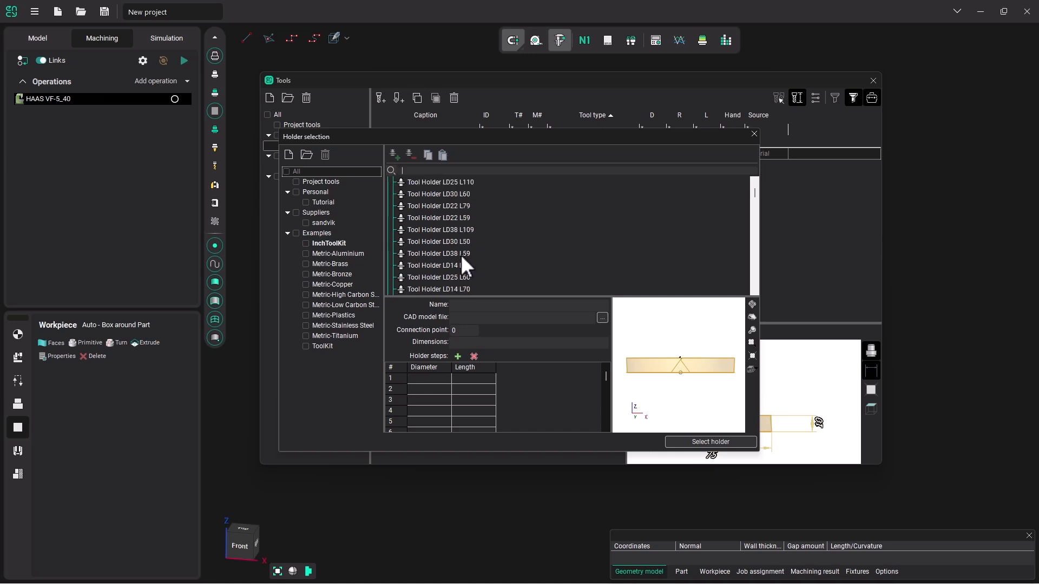
pyautogui.click(462, 254)
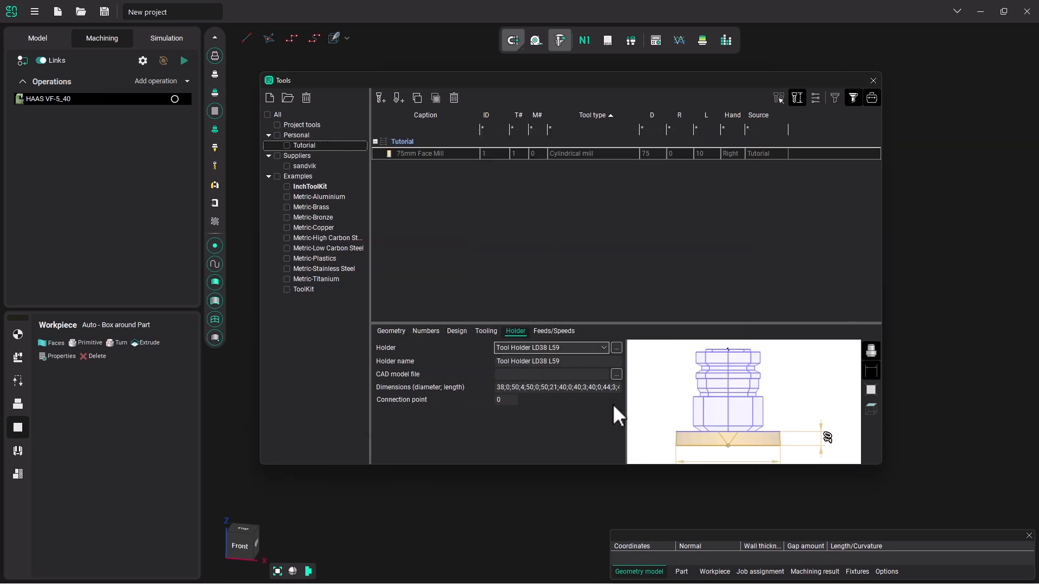
# Step: Set the face mill's spindle speed to 2400 rpm and its working feed to 1000 mm/min
pyautogui.click(556, 331)
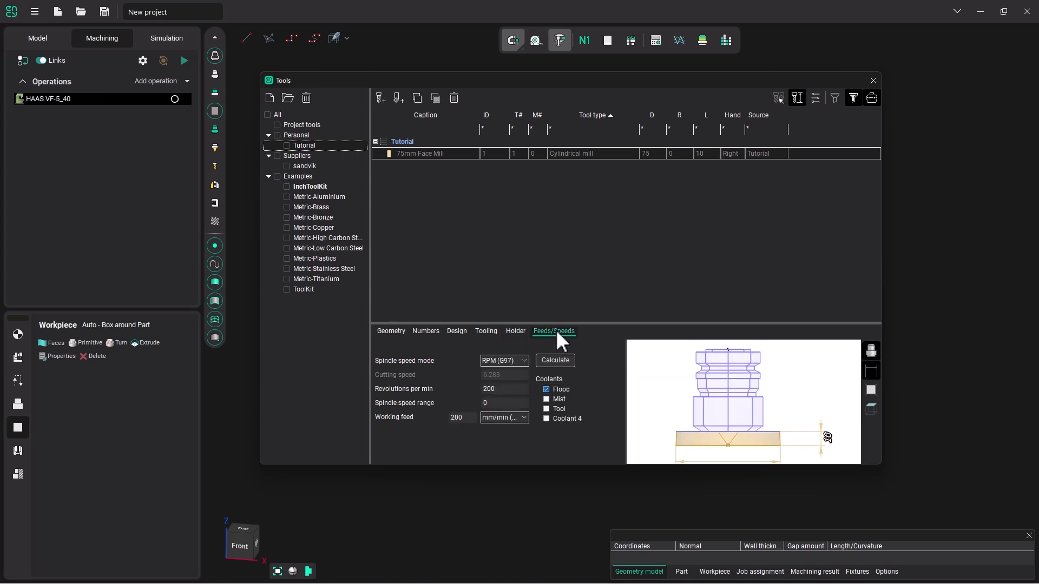
pyautogui.doubleClick(506, 392)
pyautogui.write('2400')
pyautogui.click(453, 418)
pyautogui.moveTo(473, 420); pyautogui.dragTo(434, 417)
pyautogui.click(450, 153)
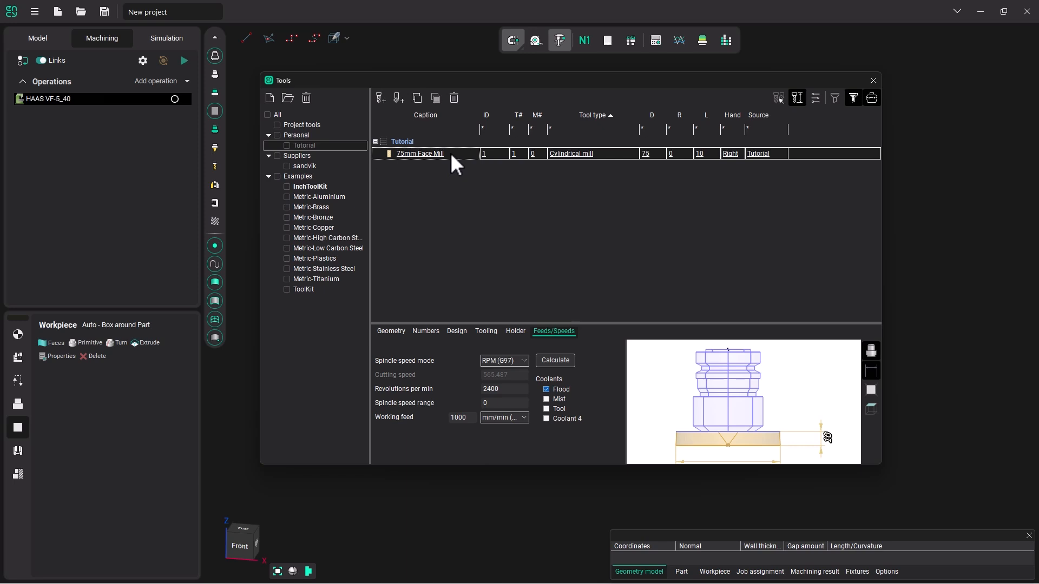
# Step: Add a second tool named 12mm Cylindrical mill and set its diameter to 12 mm
pyautogui.click(383, 100)
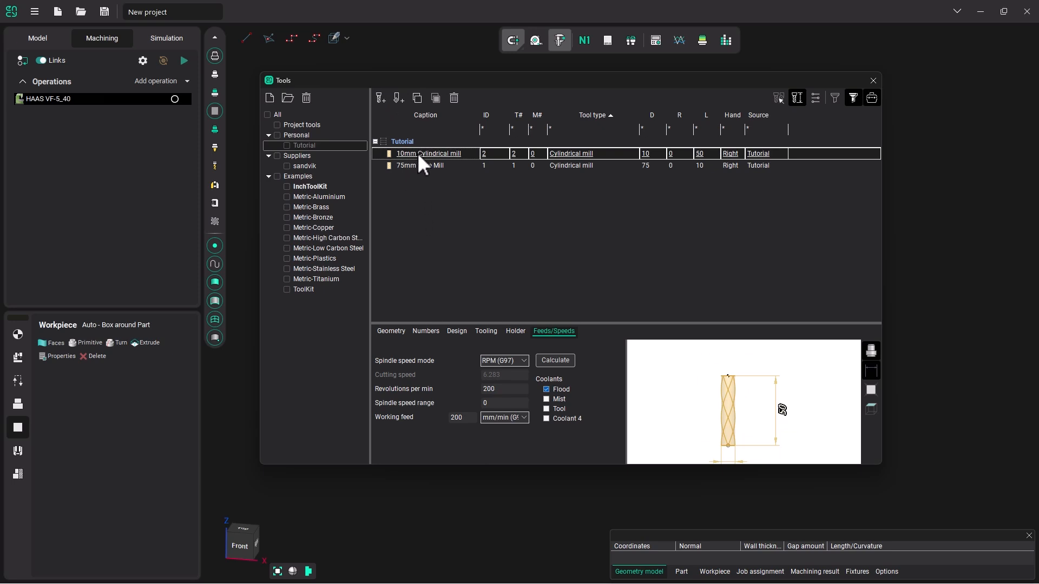
pyautogui.click(398, 330)
pyautogui.click(428, 348)
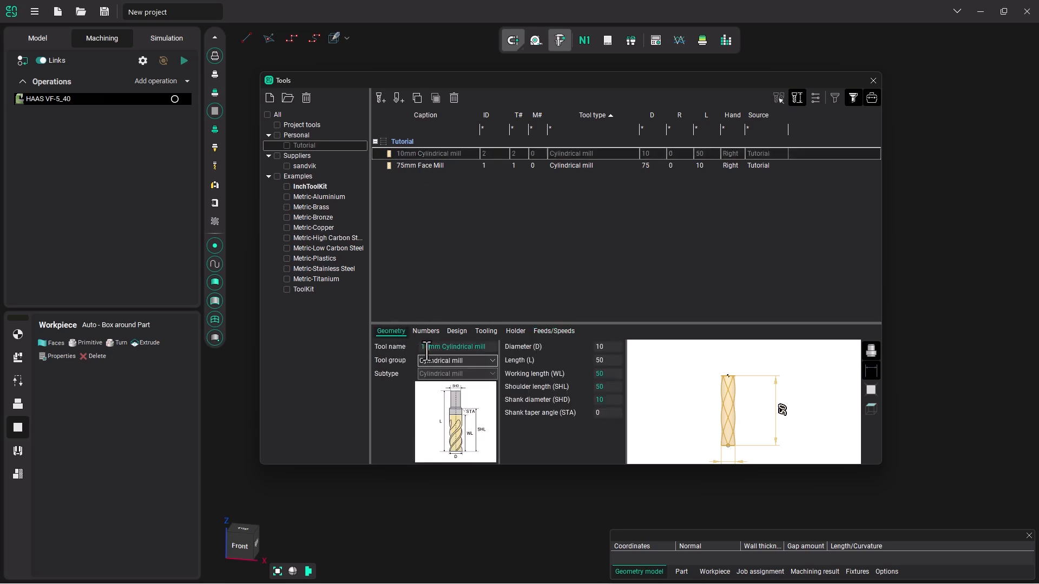
pyautogui.press('BackSpace')
pyautogui.write('2')
pyautogui.doubleClick(600, 350)
pyautogui.write('12')
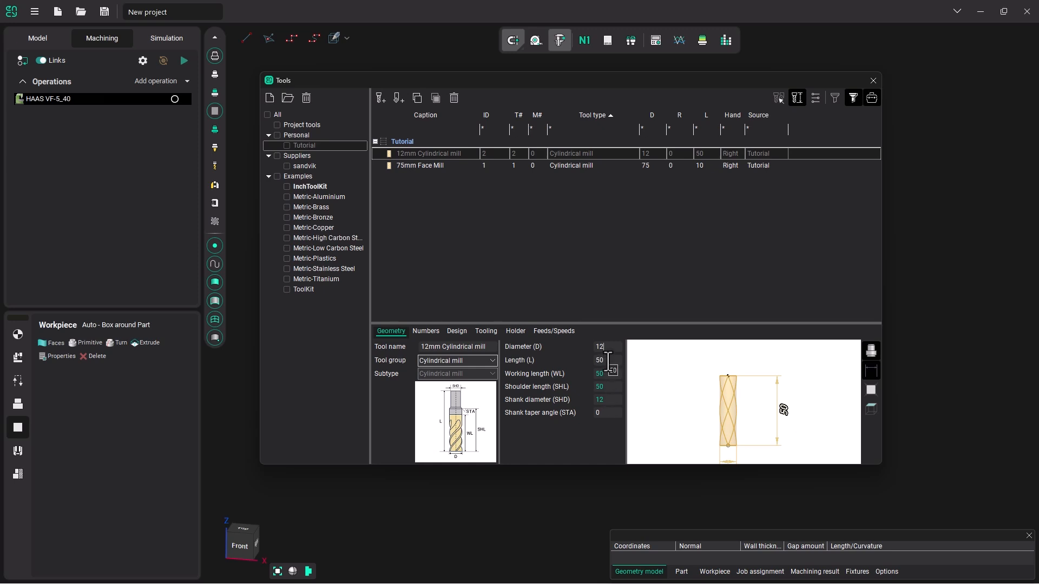
# Step: Check the 12 mm mill's numbering and assign Tool Holder LD30 L60 to it
pyautogui.click(427, 331)
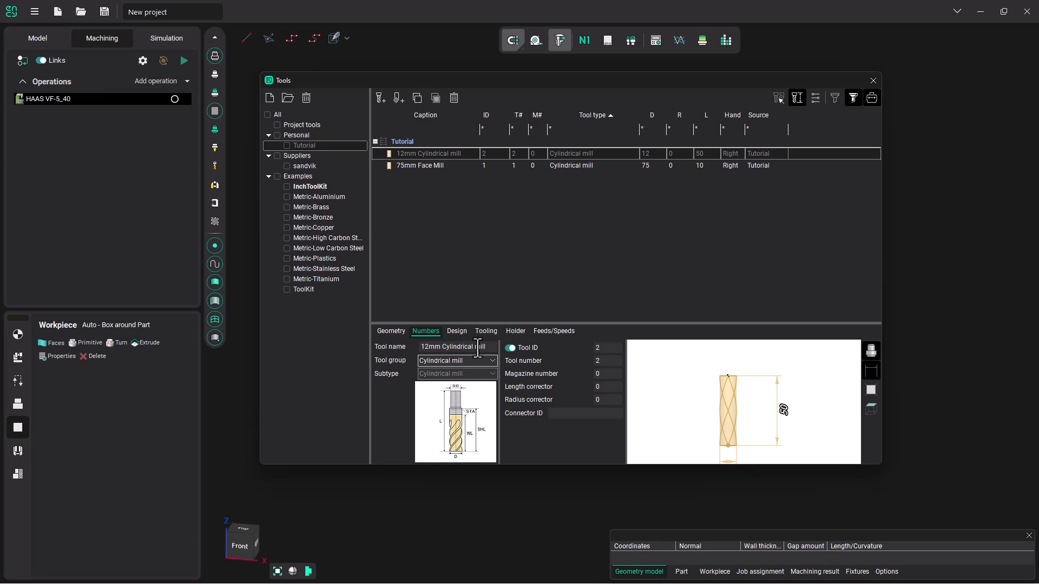
pyautogui.click(517, 332)
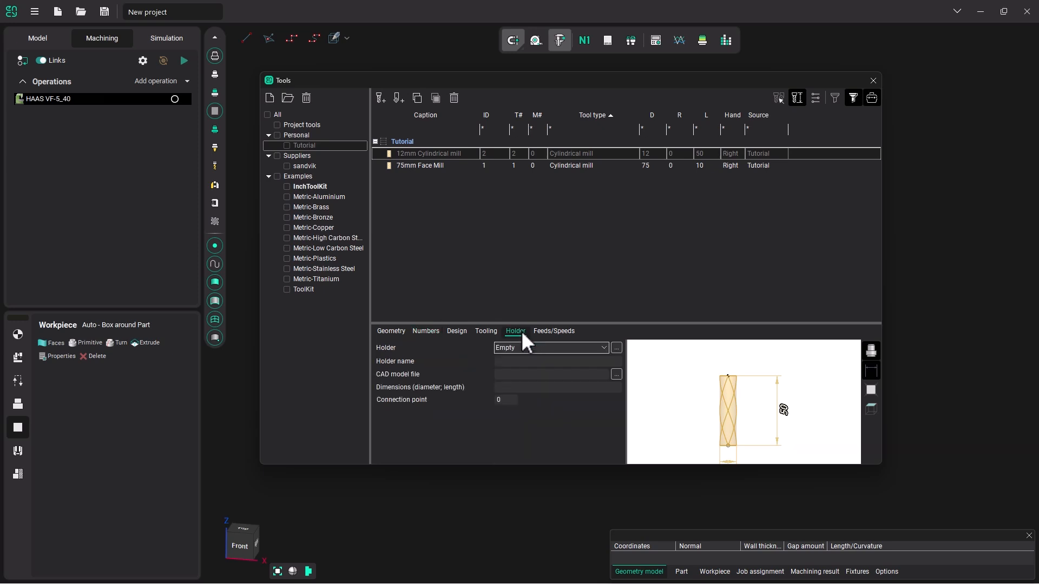
pyautogui.click(617, 348)
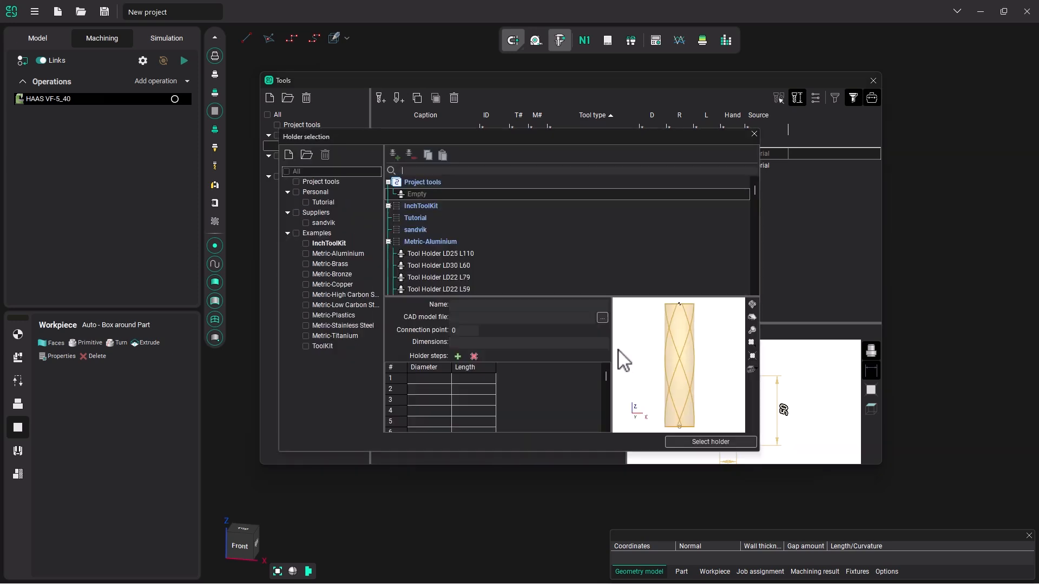
pyautogui.click(461, 268)
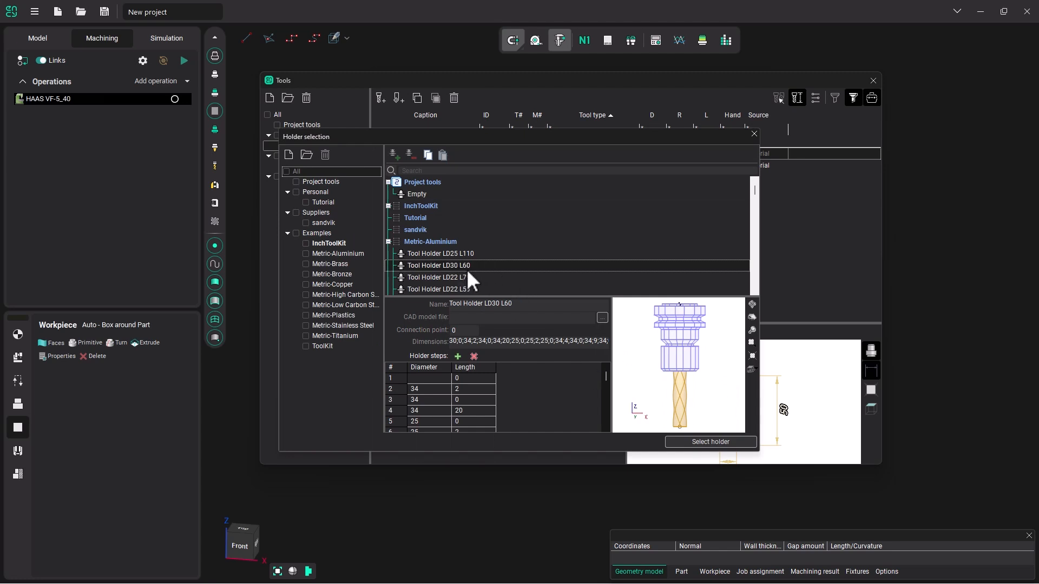
pyautogui.click(685, 441)
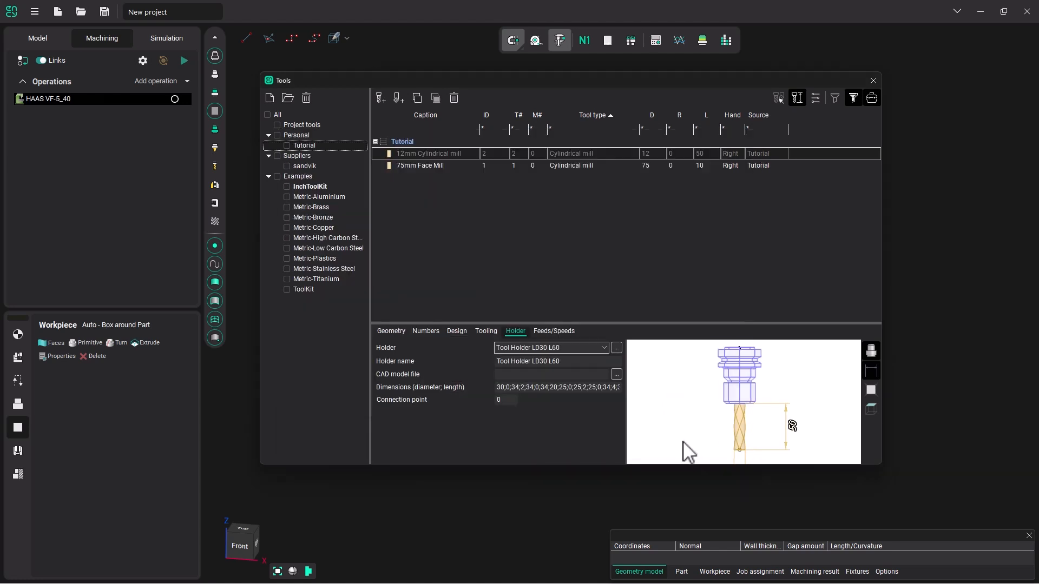
# Step: Set the 12 mm mill's spindle speed to 6000 rpm and edit its working feed
pyautogui.click(553, 333)
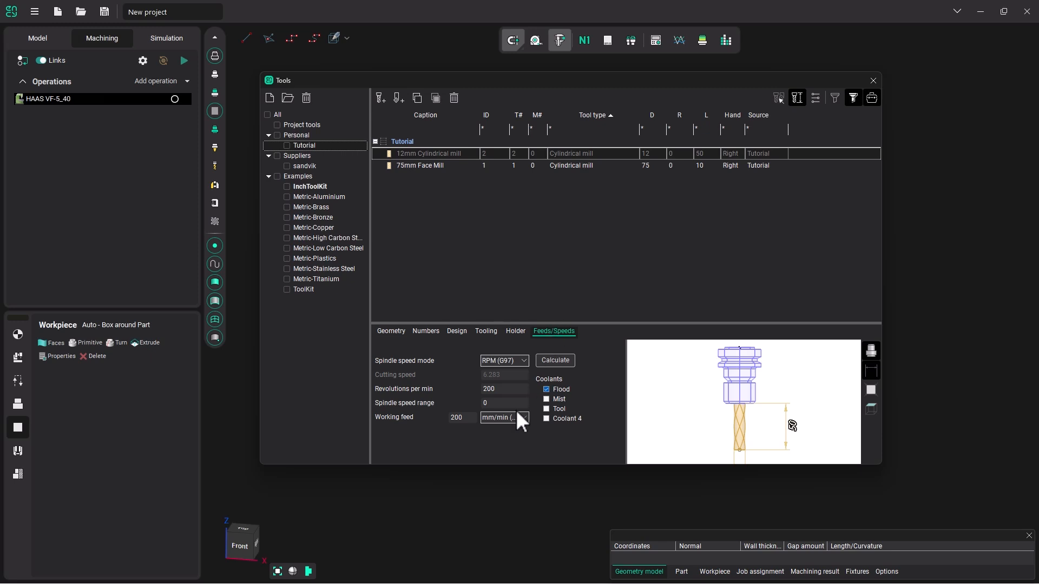
pyautogui.moveTo(509, 391); pyautogui.dragTo(450, 390)
pyautogui.write('6000')
pyautogui.moveTo(479, 417); pyautogui.dragTo(446, 426)
# Step: Add a third tool as a spherical mill named 12mm Ball Endmill and set its diameter to 12 mm
pyautogui.click(379, 98)
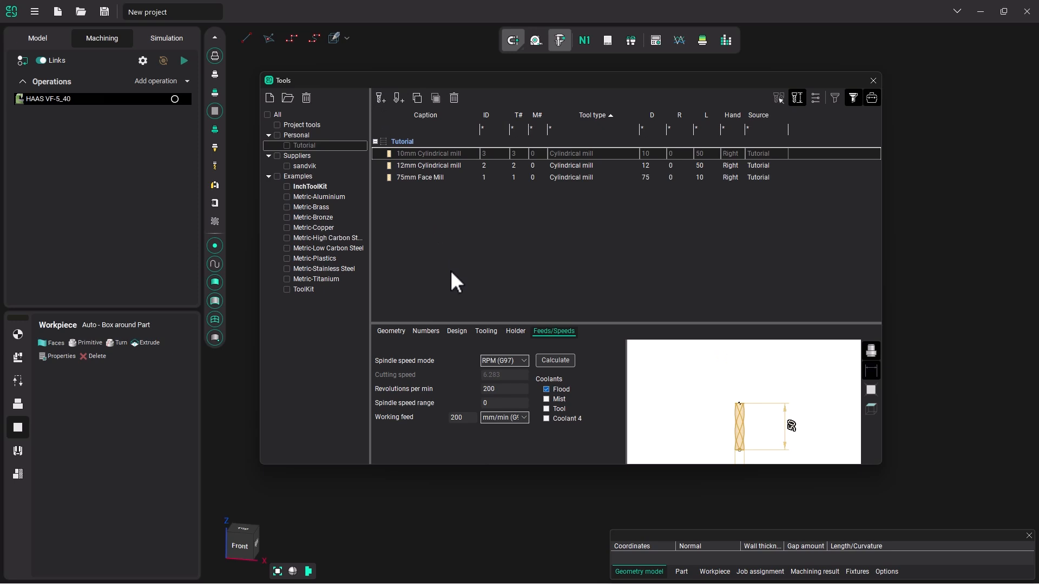
pyautogui.click(394, 331)
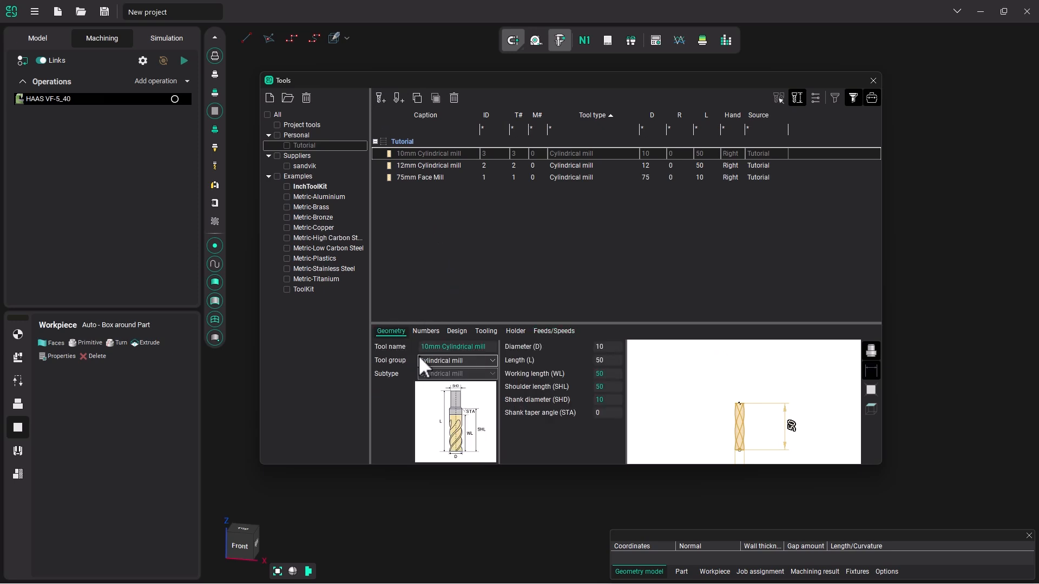
pyautogui.moveTo(425, 347); pyautogui.dragTo(428, 347)
pyautogui.write('2')
pyautogui.click(490, 359)
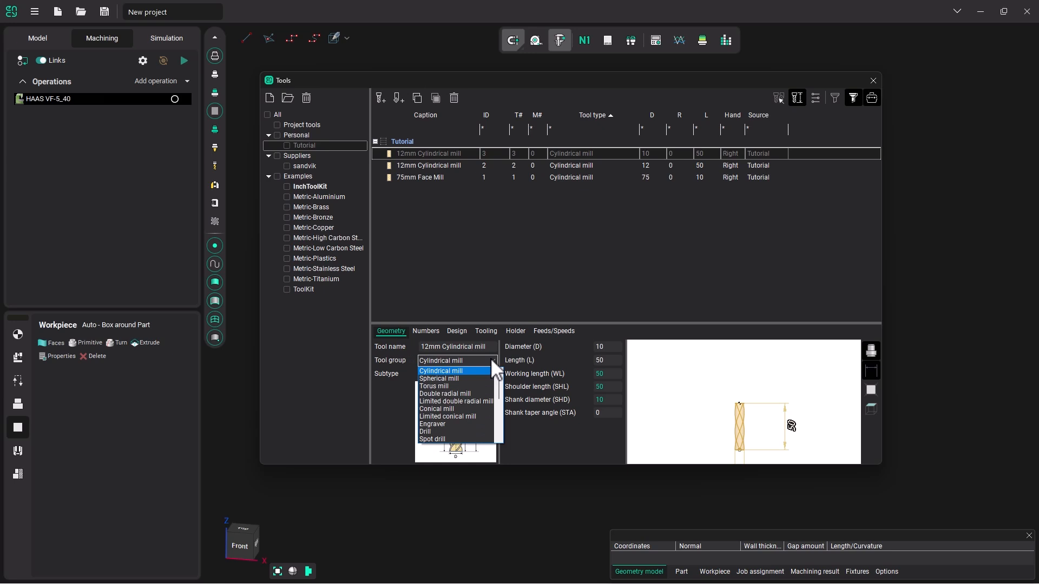
pyautogui.click(465, 377)
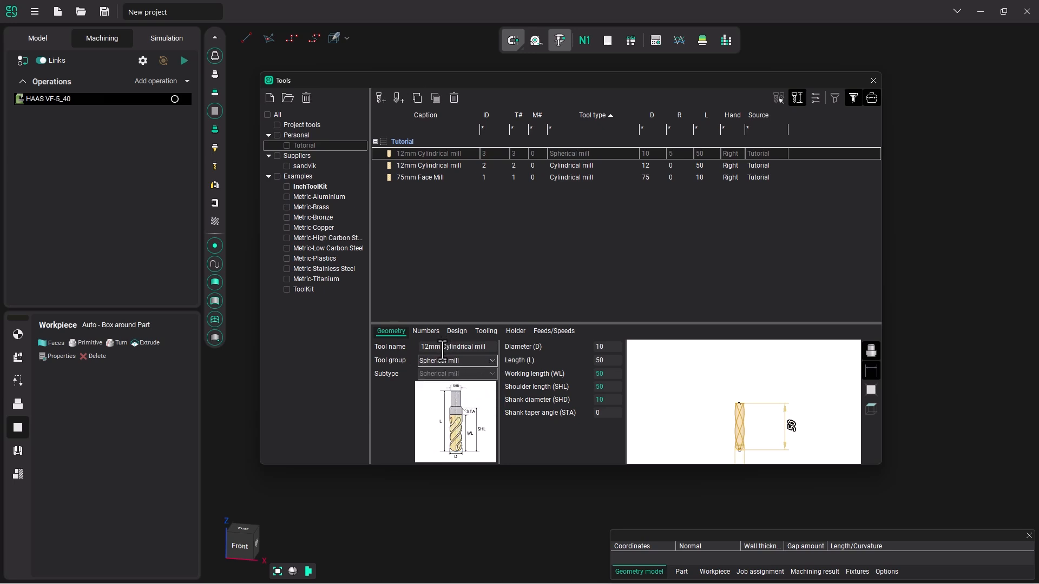
pyautogui.moveTo(442, 348); pyautogui.dragTo(484, 349)
pyautogui.write('Ball Endmill')
pyautogui.write('12')
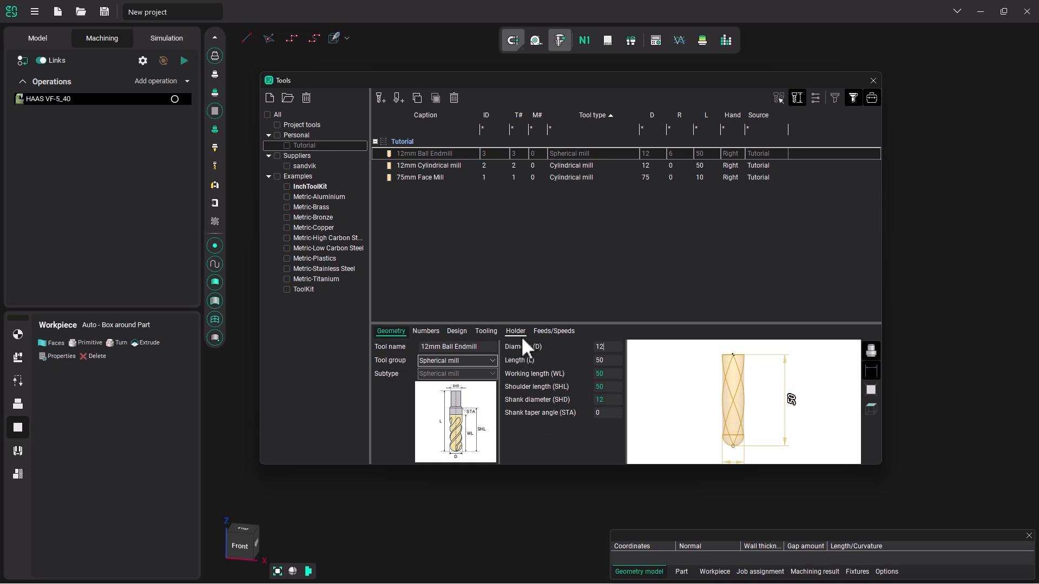
# Step: Check the ball endmill's numbering and assign Tool Holder LD30 L60 to it
pyautogui.click(430, 330)
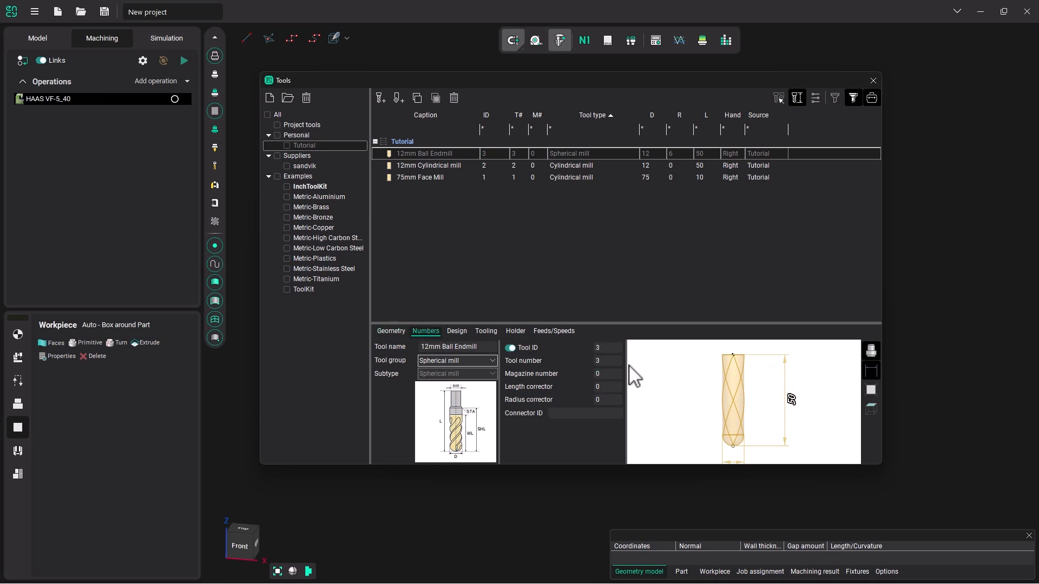
pyautogui.click(515, 331)
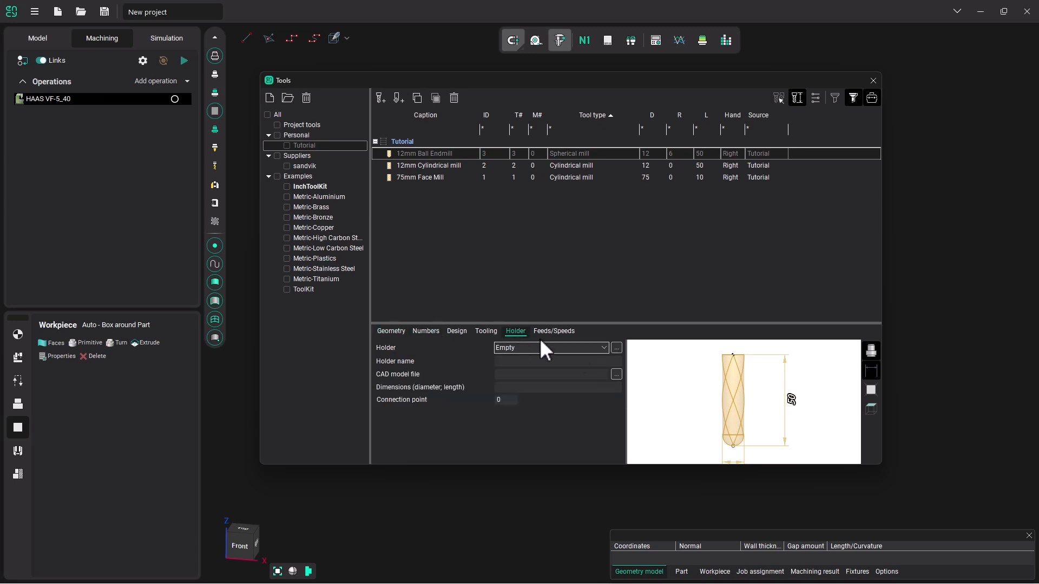
pyautogui.click(616, 349)
pyautogui.click(455, 266)
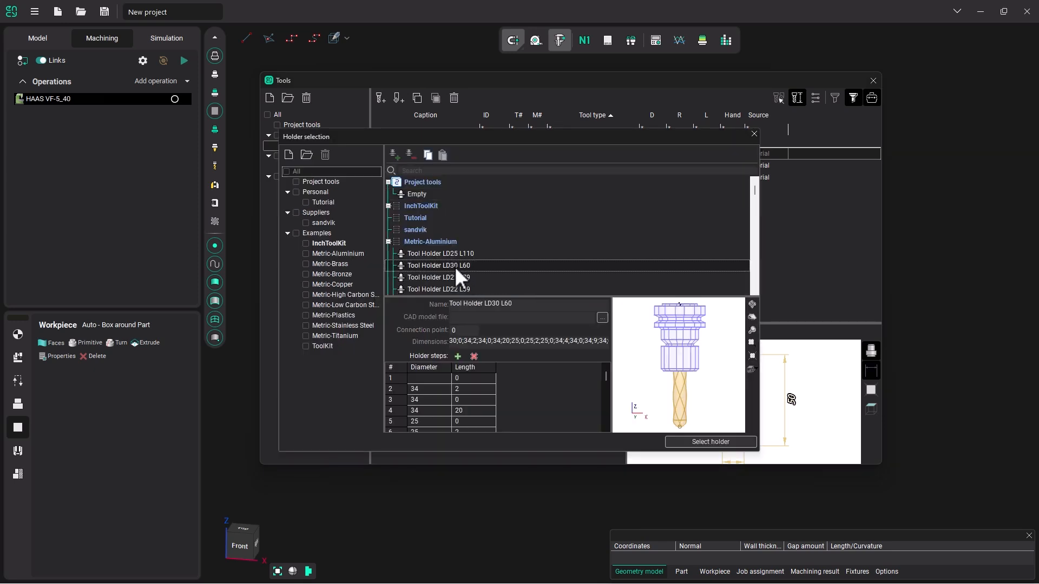
pyautogui.click(714, 442)
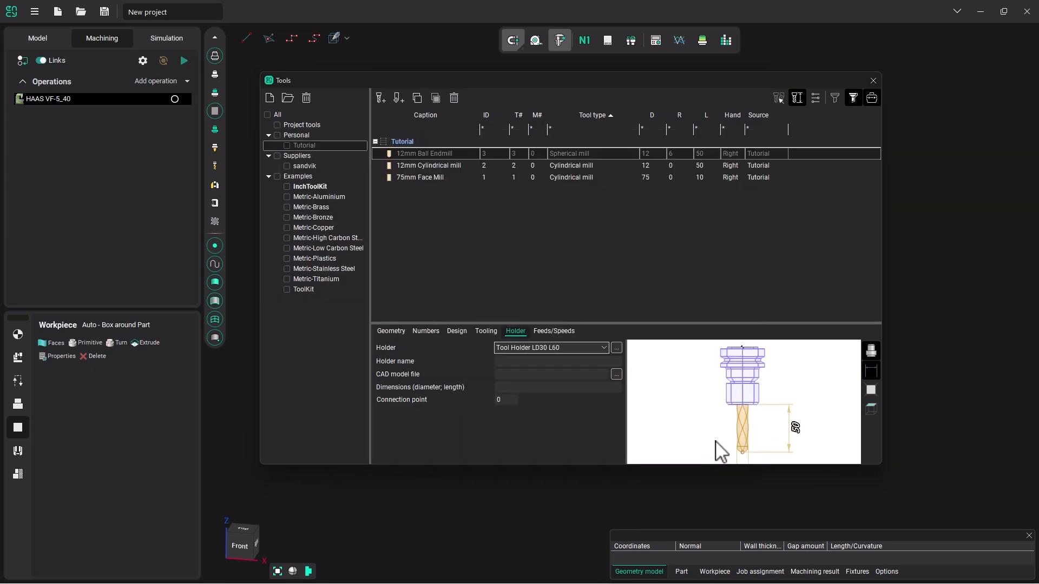
# Step: Edit the ball endmill's spindle speed and set its working feed to 1250 mm/min
pyautogui.click(554, 331)
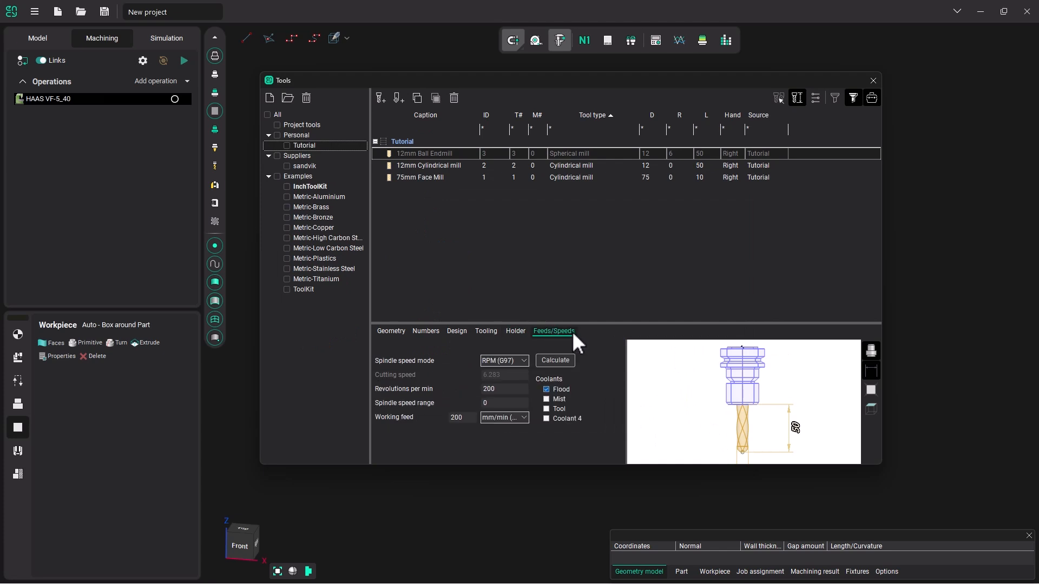
pyautogui.click(500, 390)
pyautogui.click(474, 417)
pyautogui.write('1250')
# Step: Add a fourth tool named 12mm Spot/Chamfer and set its tool group to Engraver
pyautogui.click(380, 98)
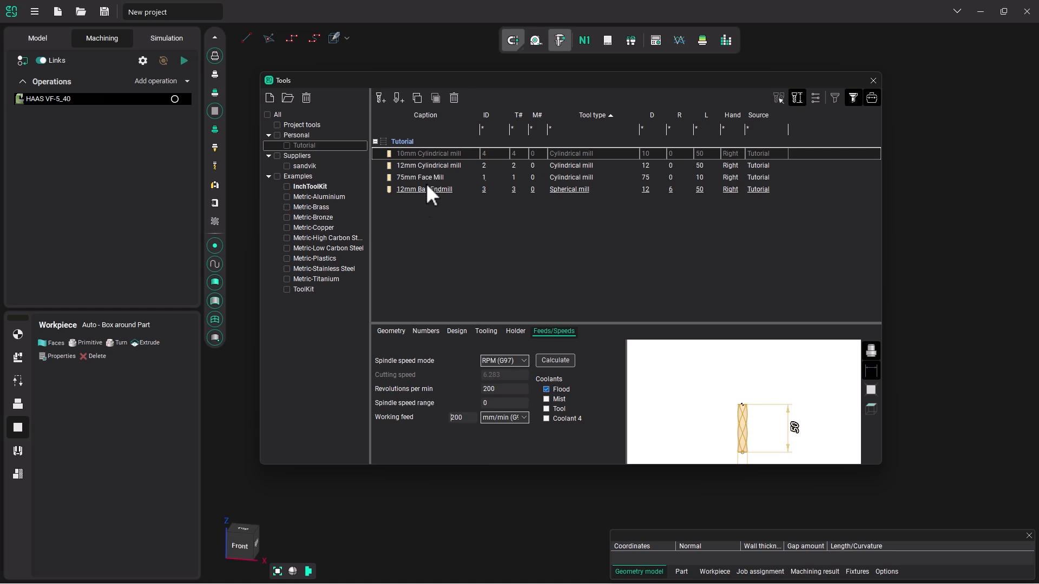
pyautogui.click(390, 331)
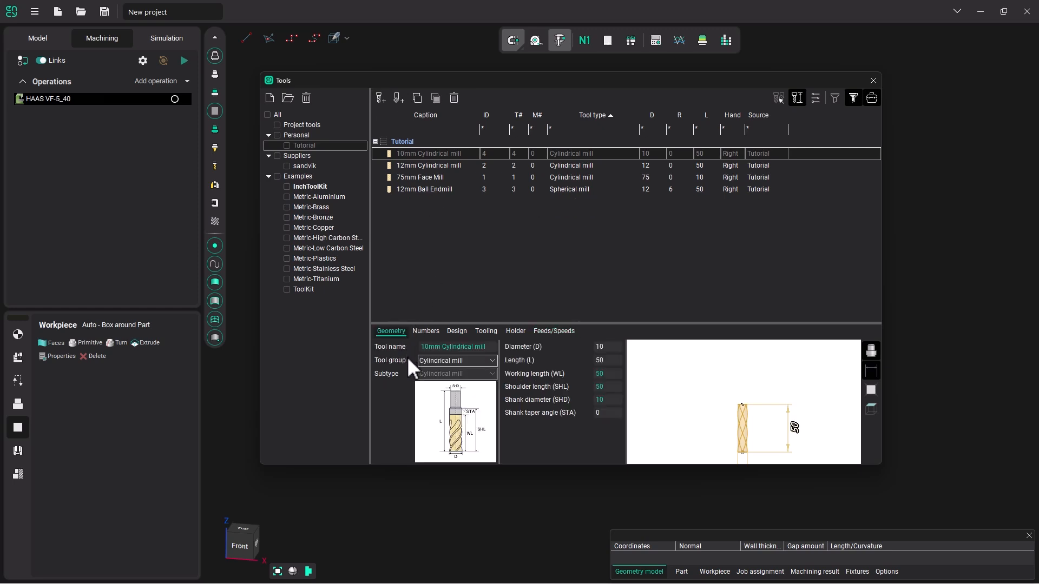
pyautogui.click(404, 350)
pyautogui.write('12mm Spot/Chamfer')
pyautogui.click(492, 361)
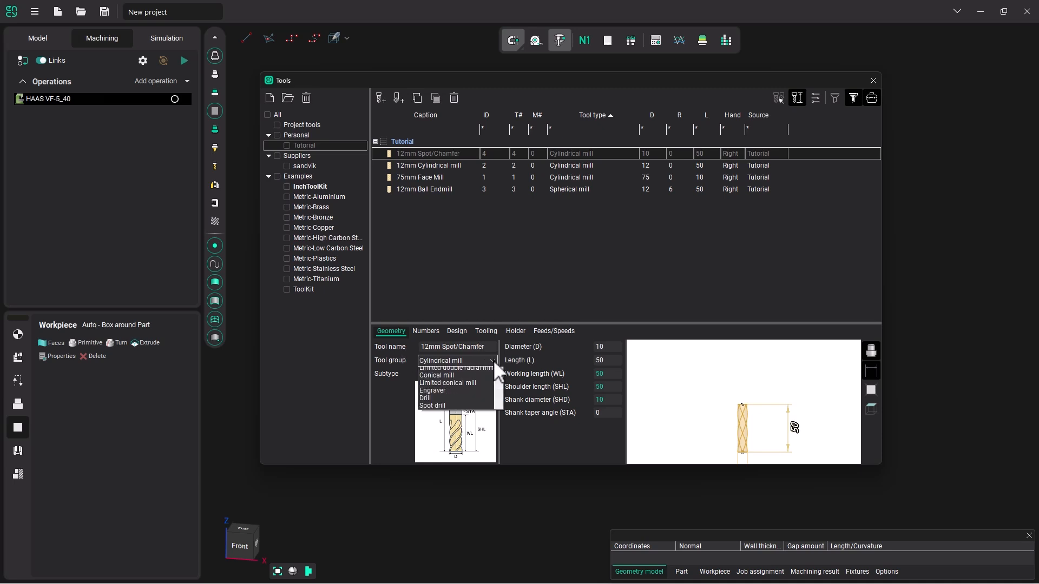
pyautogui.click(461, 424)
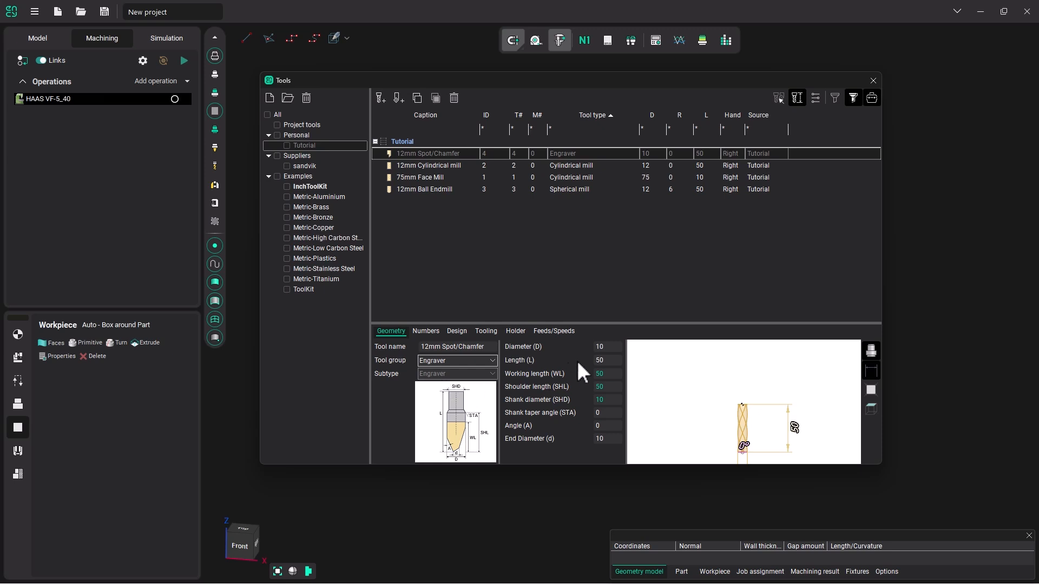
# Step: Set the spot/chamfer tool's diameter to 12 mm, its angle to 45° and its end diameter to 0
pyautogui.doubleClick(605, 347)
pyautogui.write('12')
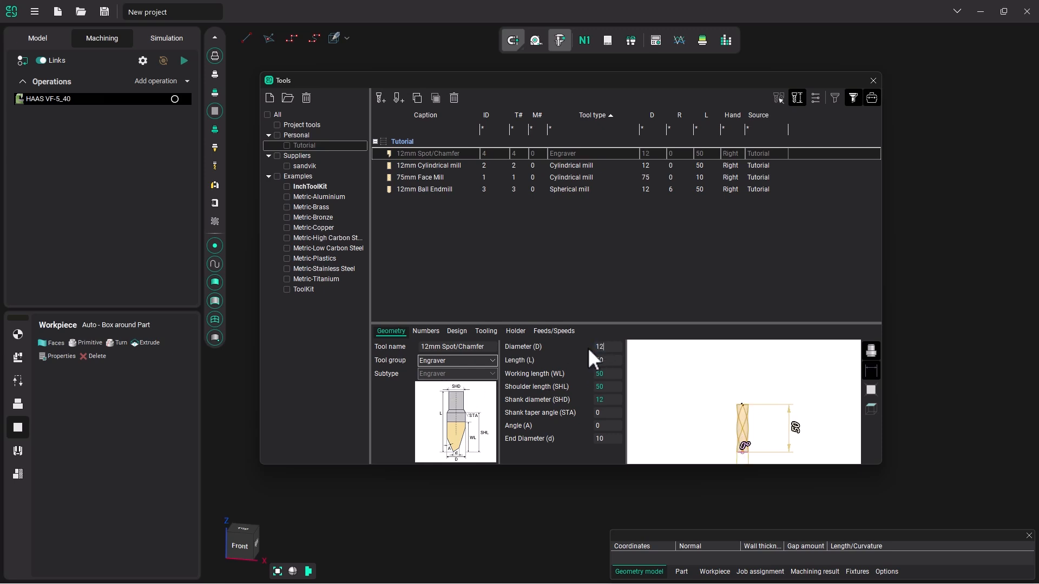
pyautogui.scroll(5, 744, 432)
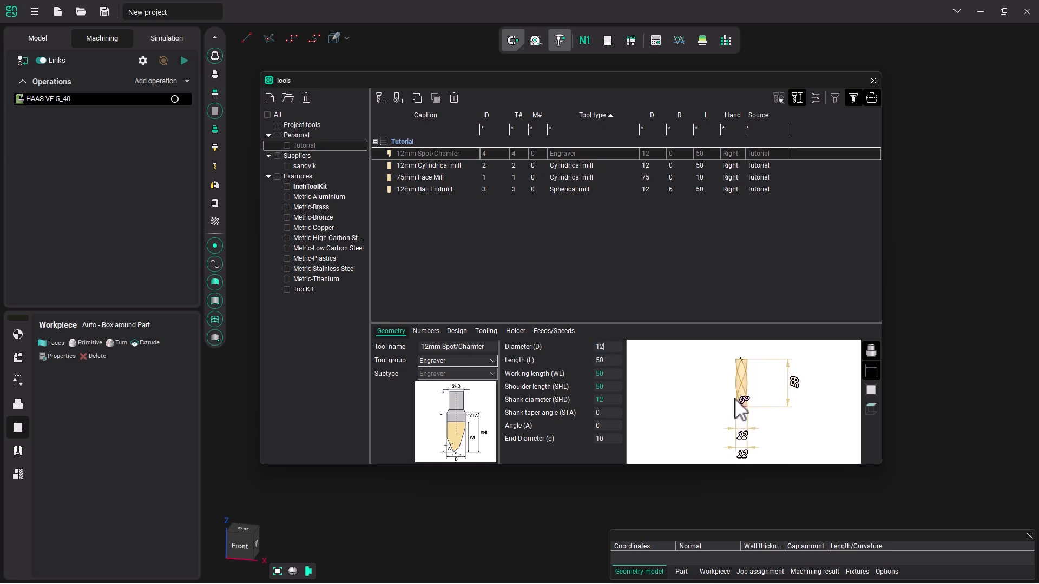
pyautogui.scroll(3, 743, 403)
pyautogui.moveTo(746, 415); pyautogui.dragTo(730, 340, button='middle')
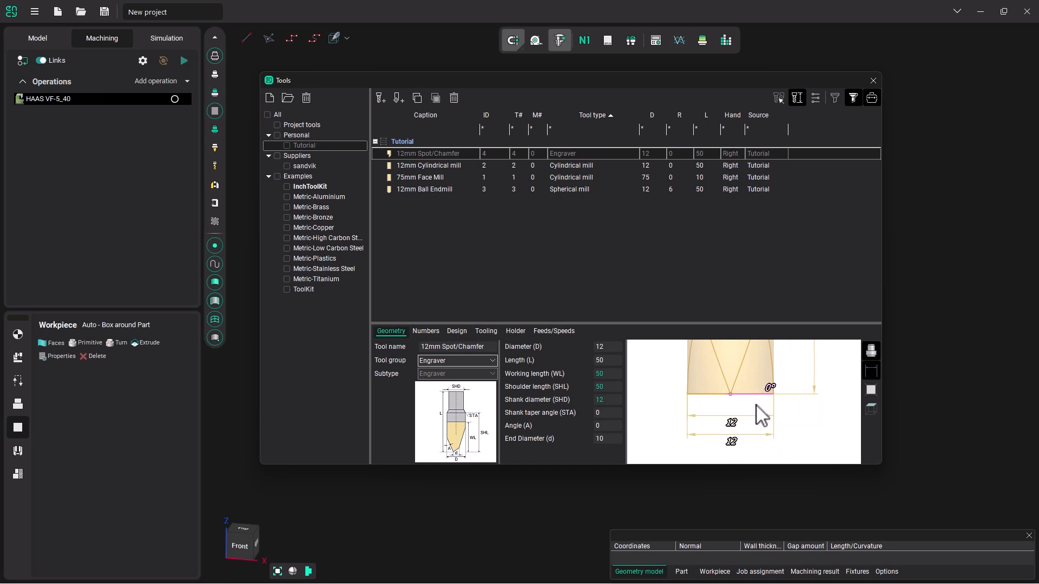
pyautogui.moveTo(754, 384); pyautogui.dragTo(753, 389, button='middle')
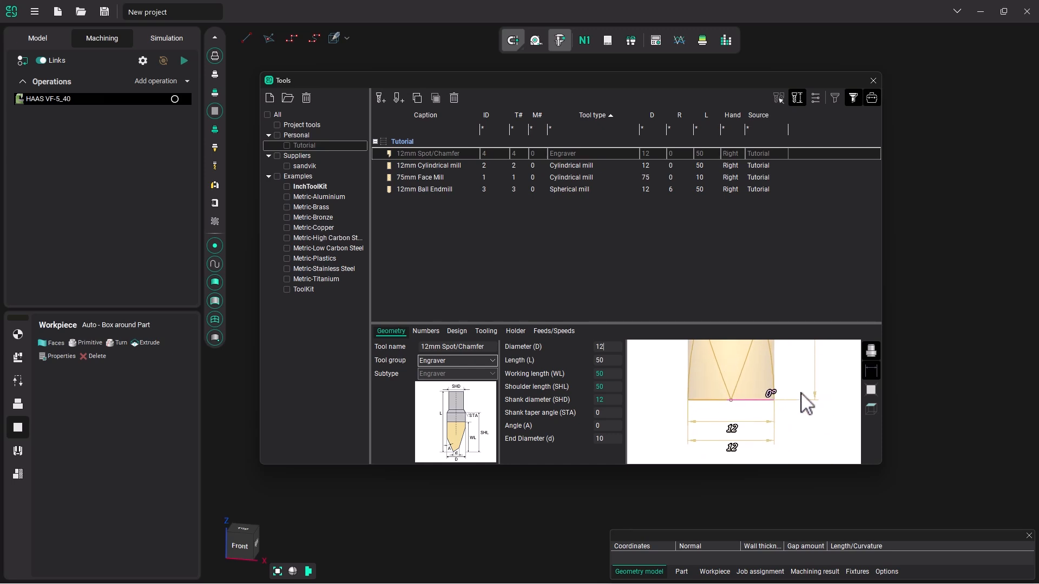
pyautogui.doubleClick(614, 425)
pyautogui.write('45')
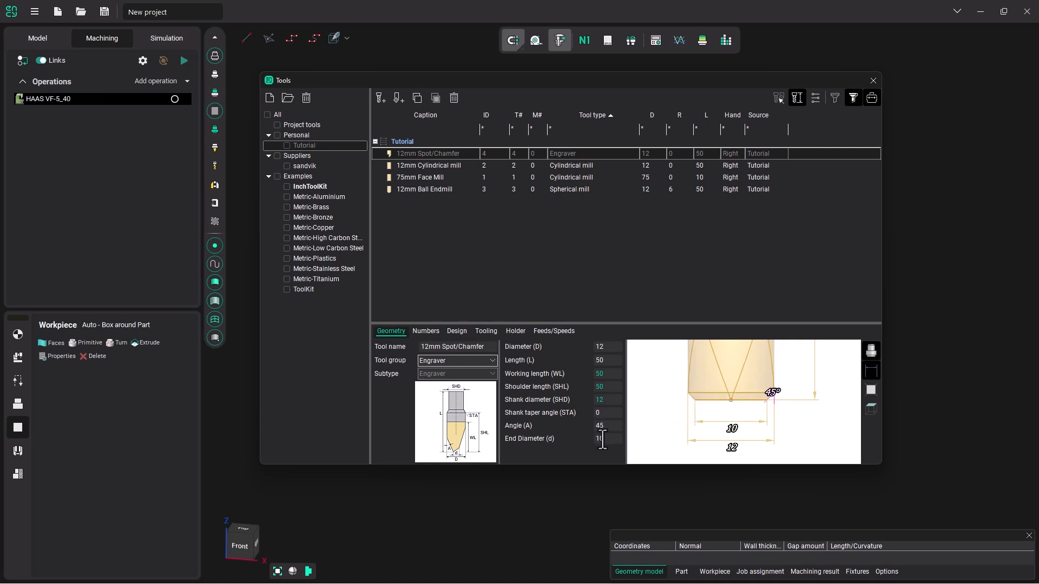
pyautogui.moveTo(602, 440); pyautogui.dragTo(588, 444)
pyautogui.write('0')
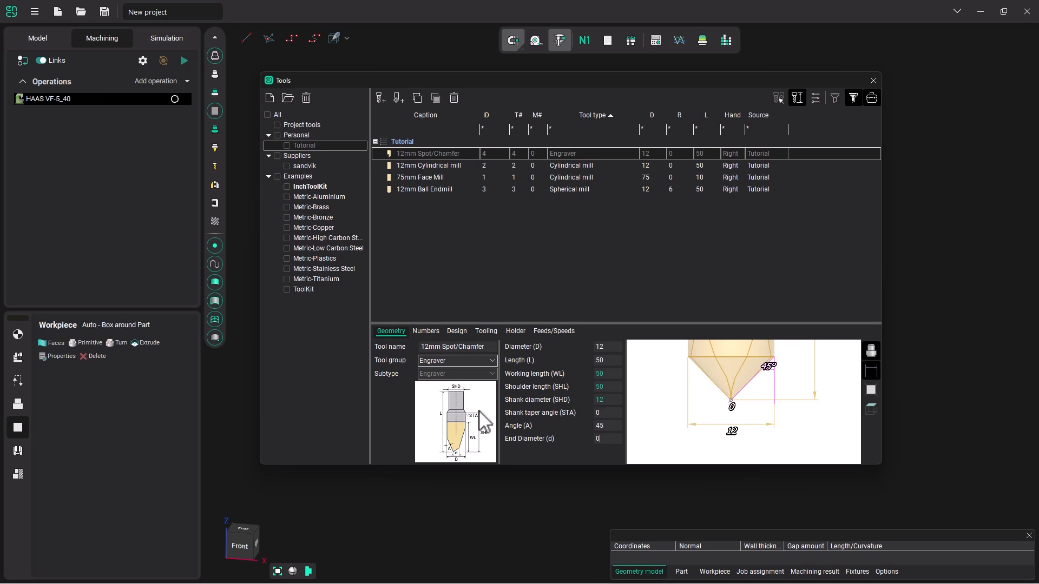
# Step: Check the spot/chamfer tool's numbering and assign Tool Holder LD30 L60 to it
pyautogui.click(427, 333)
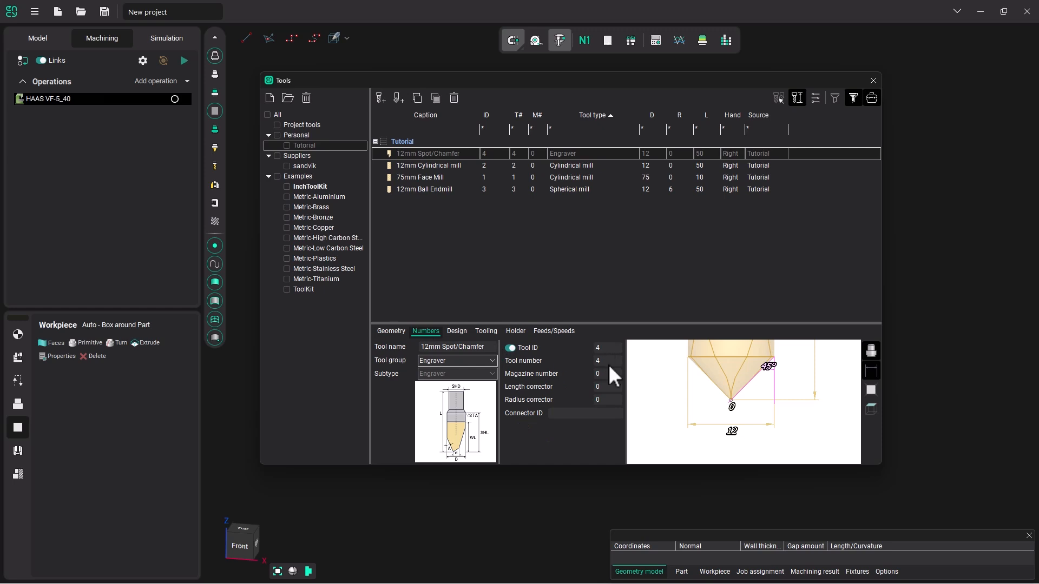
pyautogui.click(515, 331)
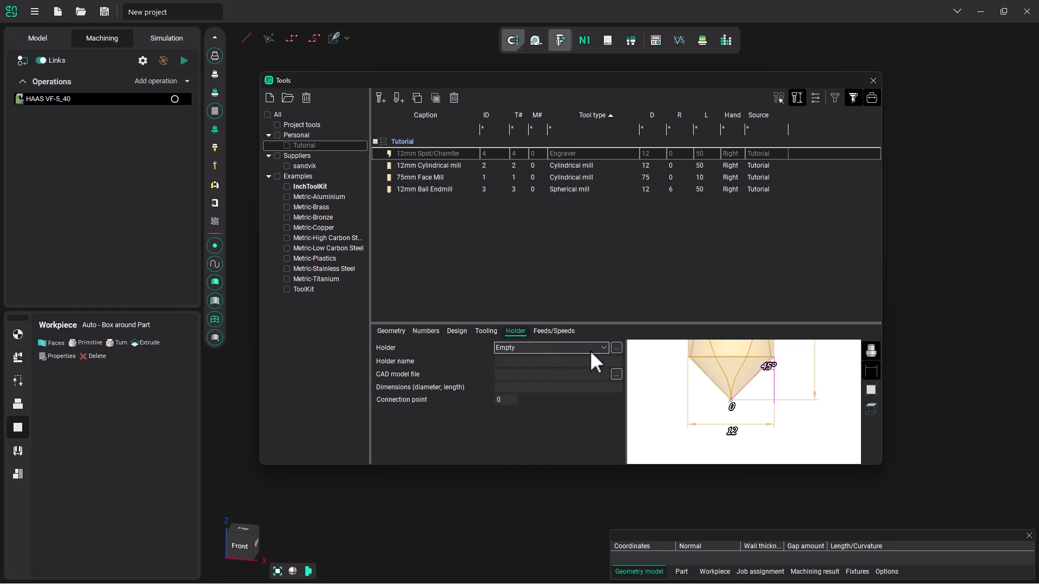
pyautogui.click(616, 347)
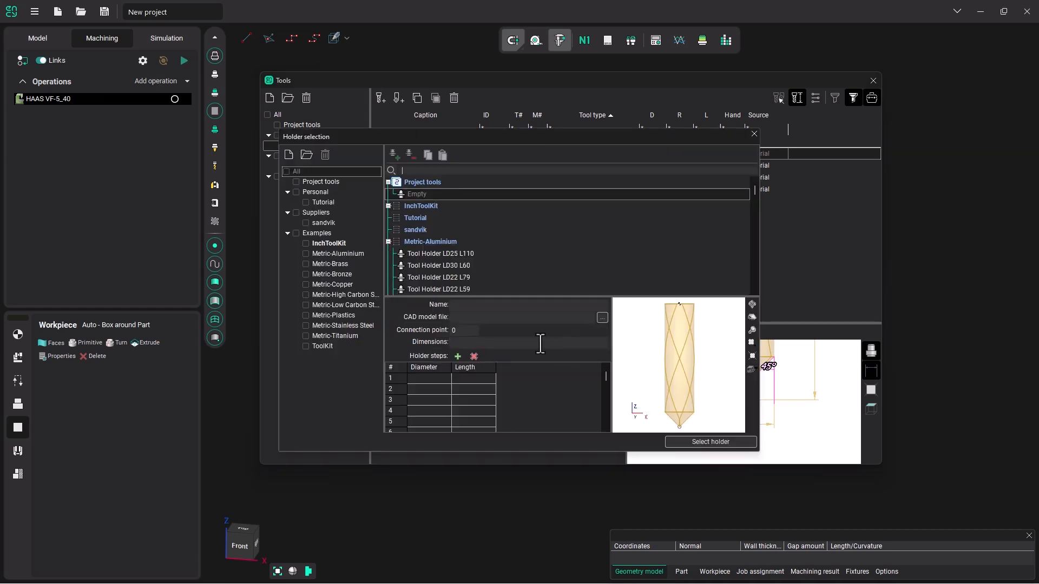
pyautogui.click(450, 265)
pyautogui.click(707, 440)
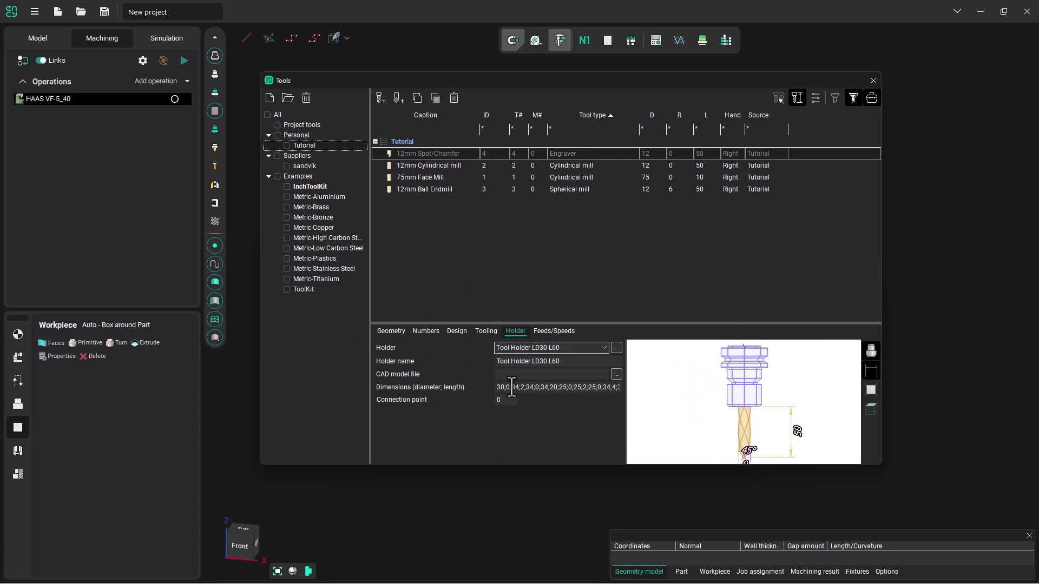
# Step: Set the spot/chamfer tool's spindle speed to 6000 rpm and its working feed to 400 mm/min
pyautogui.click(548, 336)
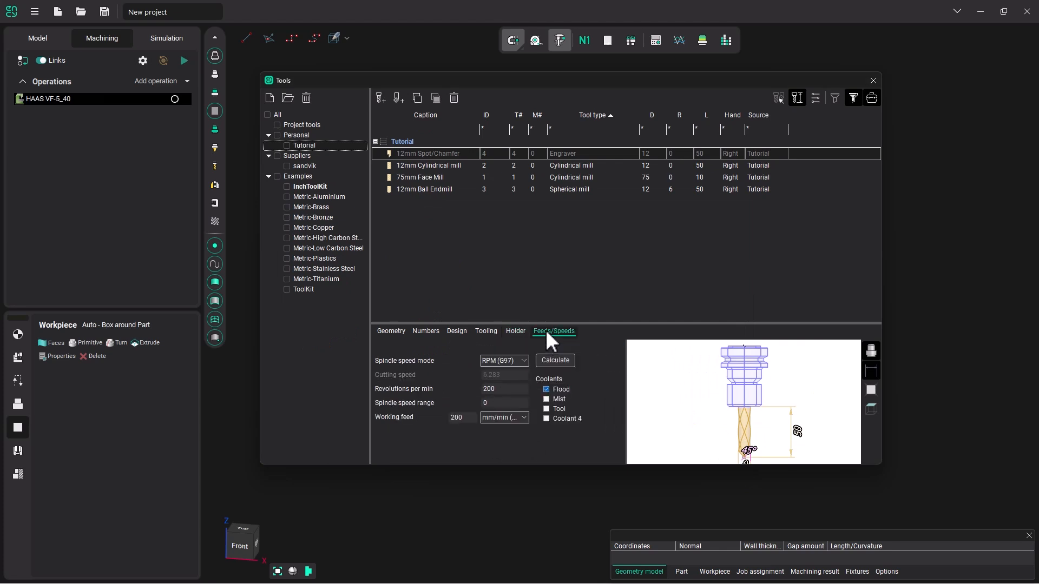
pyautogui.doubleClick(512, 390)
pyautogui.write('6000')
pyautogui.doubleClick(467, 420)
pyautogui.write('400')
# Step: Add a fifth tool of the Drill group with the default 10 mm diameter and set its tip angle to 120°
pyautogui.click(381, 98)
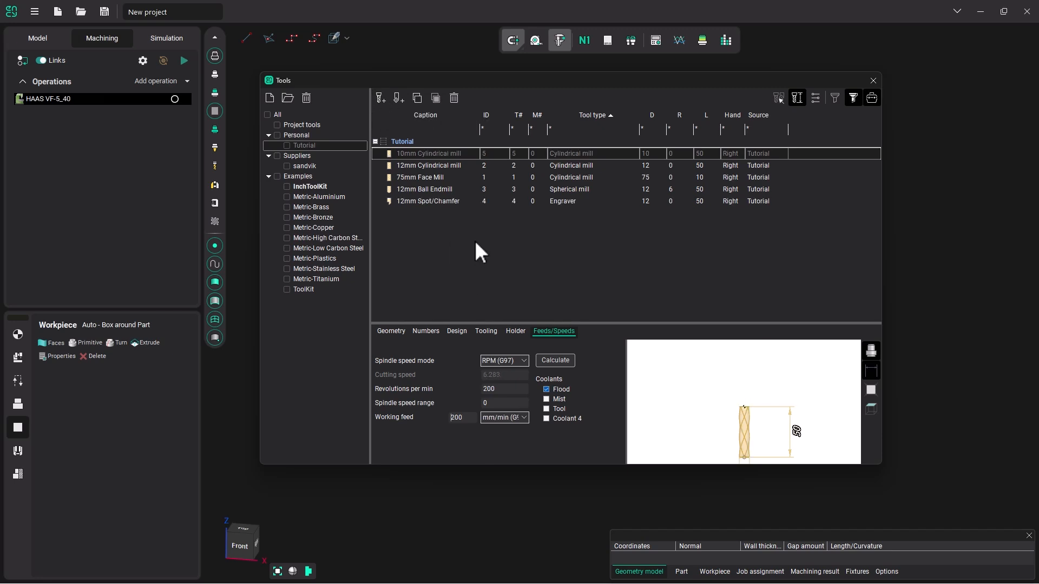
pyautogui.click(394, 331)
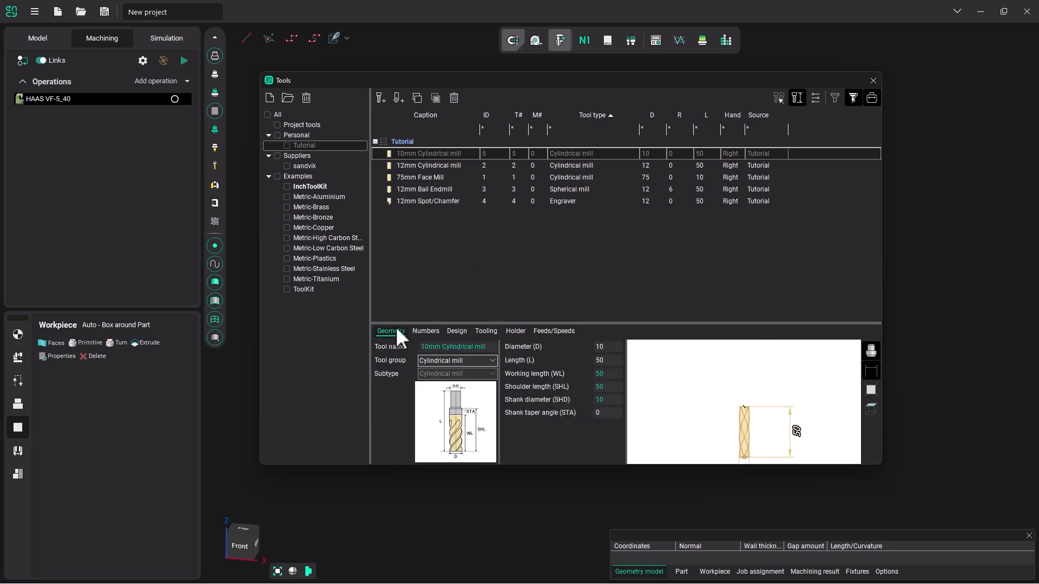
pyautogui.click(493, 361)
pyautogui.click(444, 433)
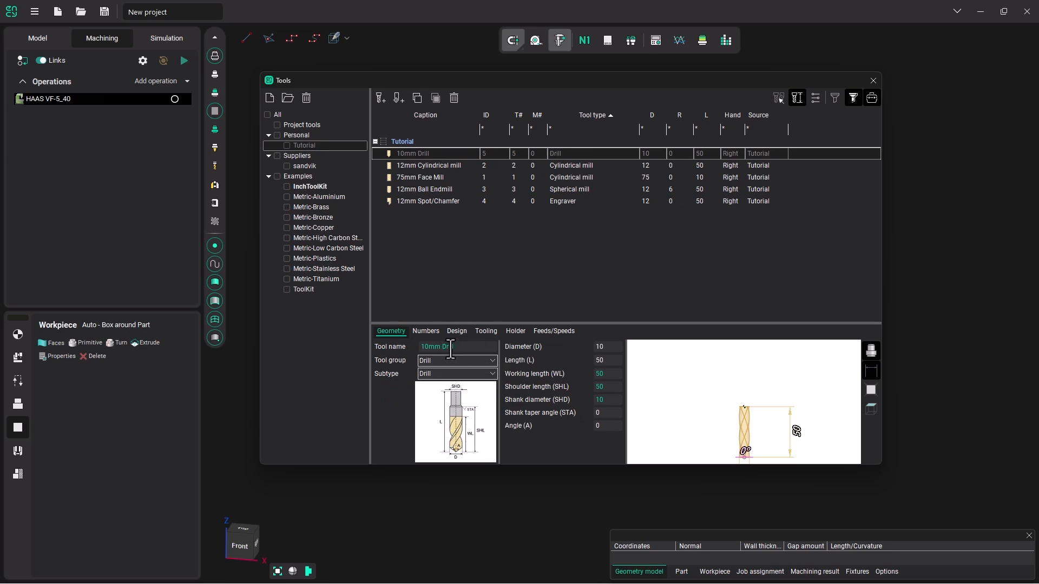
pyautogui.scroll(5, 752, 428)
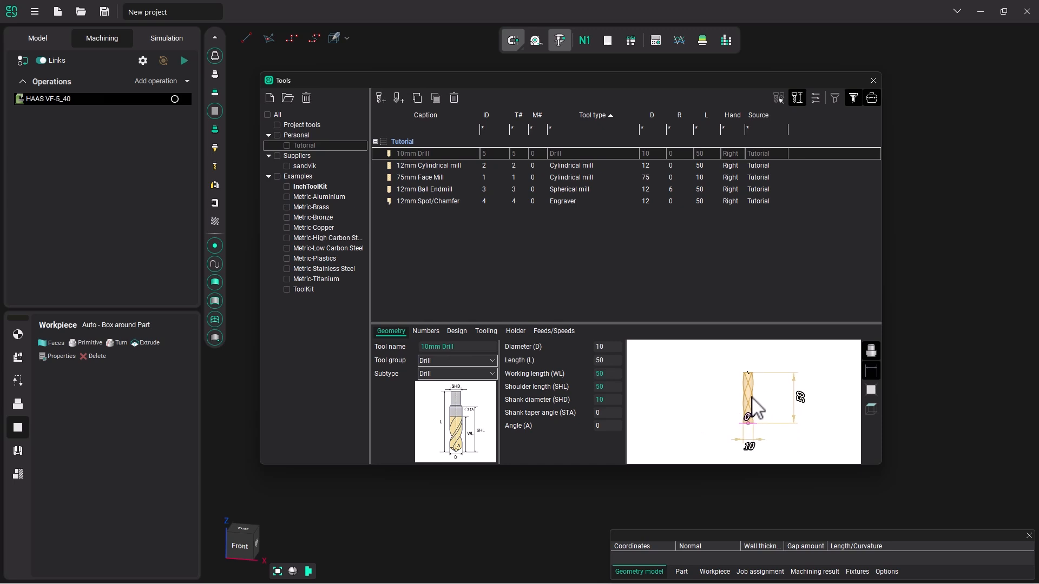
pyautogui.moveTo(749, 408); pyautogui.dragTo(728, 399, button='middle')
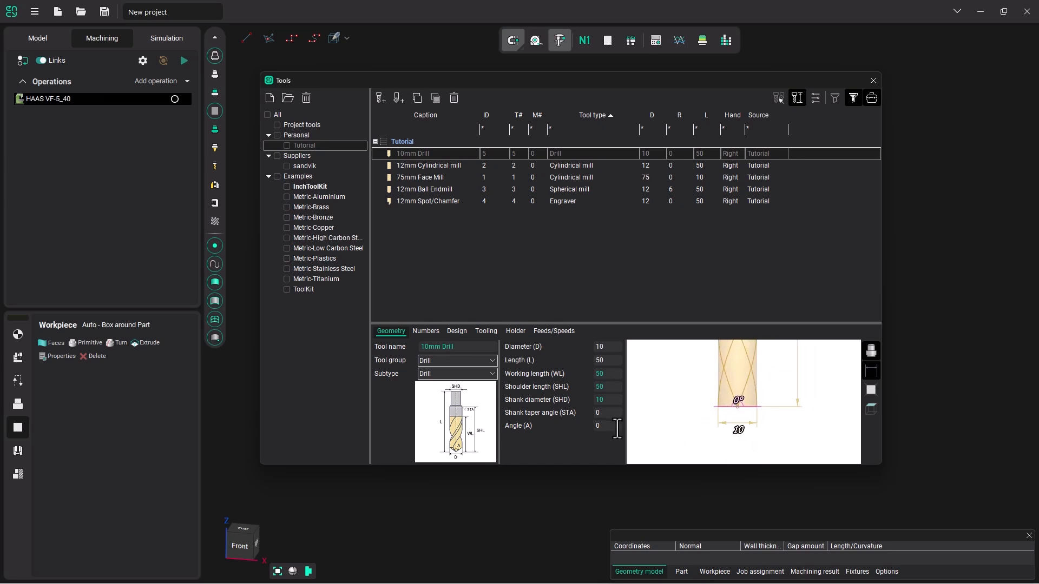
pyautogui.moveTo(616, 428); pyautogui.dragTo(569, 428)
pyautogui.write('120')
# Step: Check the 10 mm drill's numbering and assign Tool Holder LD30 L60 to it
pyautogui.click(437, 331)
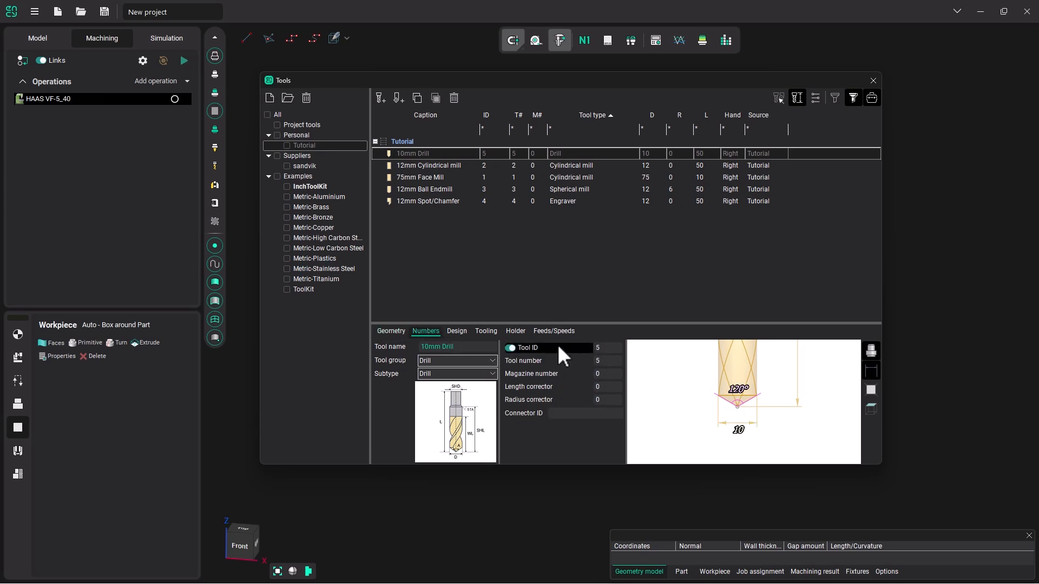
pyautogui.click(520, 332)
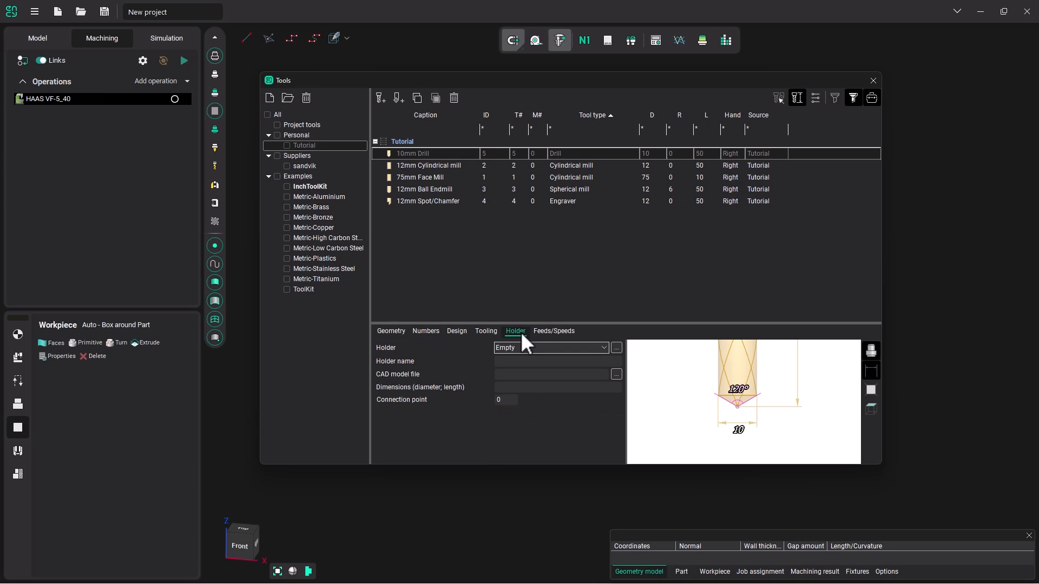
pyautogui.click(616, 347)
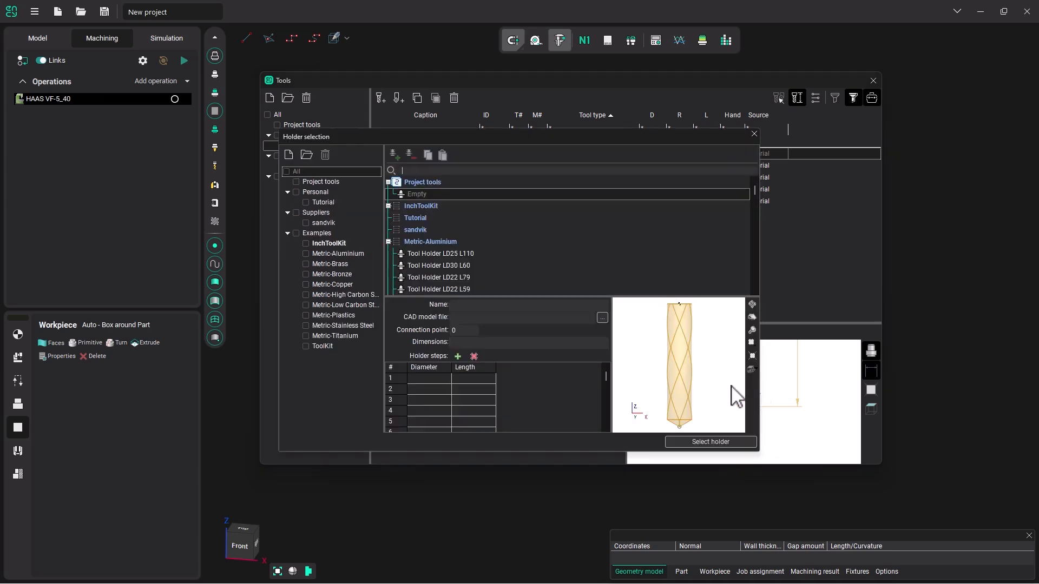
pyautogui.click(435, 265)
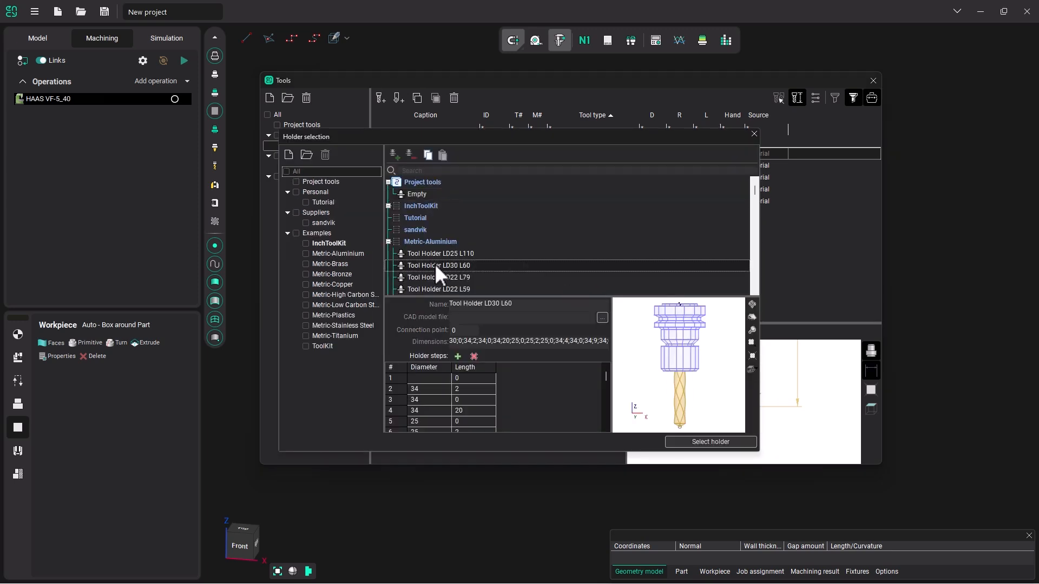
pyautogui.click(697, 443)
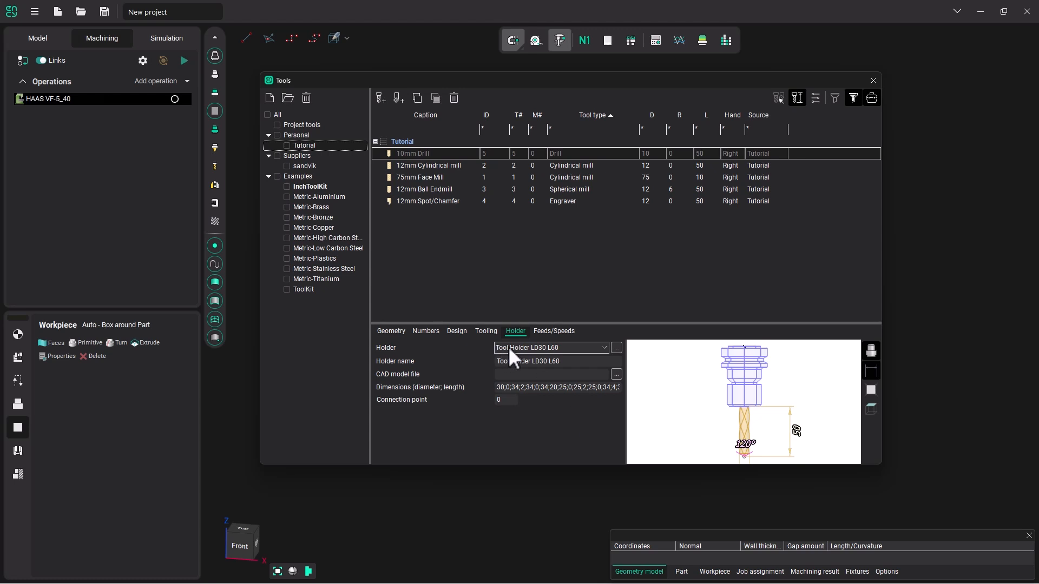
# Step: Set the 10 mm drill's spindle speed to 6000 rpm and its working feed to 300 mm/min
pyautogui.click(557, 331)
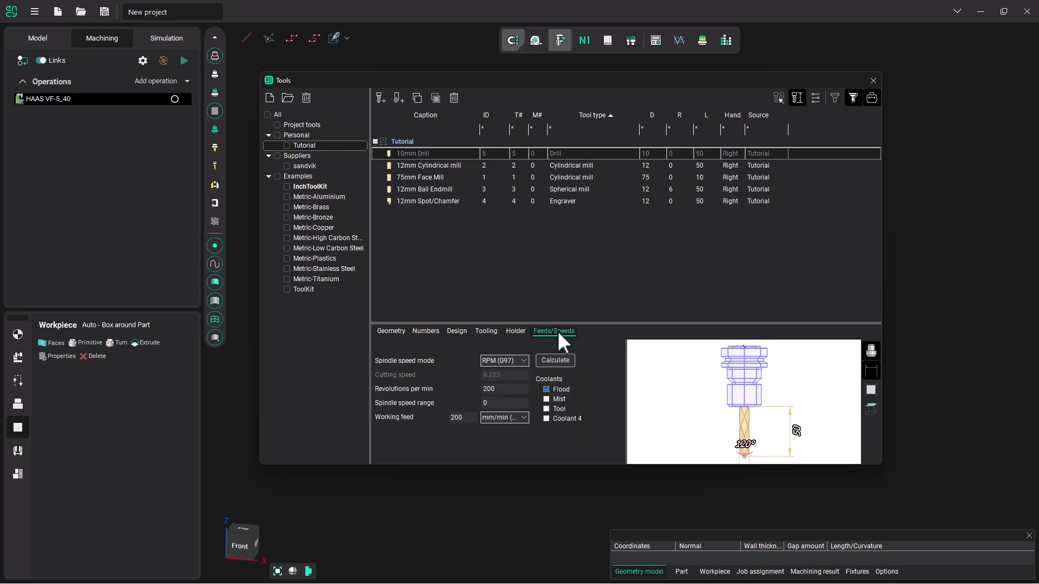
pyautogui.doubleClick(509, 389)
pyautogui.write('6000')
pyautogui.moveTo(470, 421); pyautogui.dragTo(442, 423)
# Step: Add a sixth tool of the Drill group, name it 6mm Drill and give it a 6 mm diameter
pyautogui.click(380, 98)
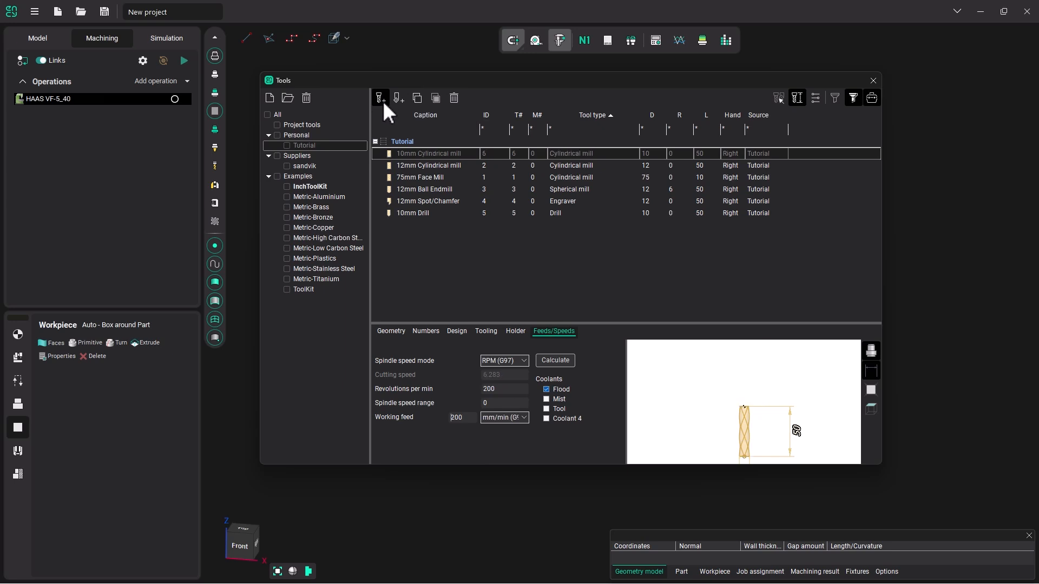
pyautogui.click(391, 330)
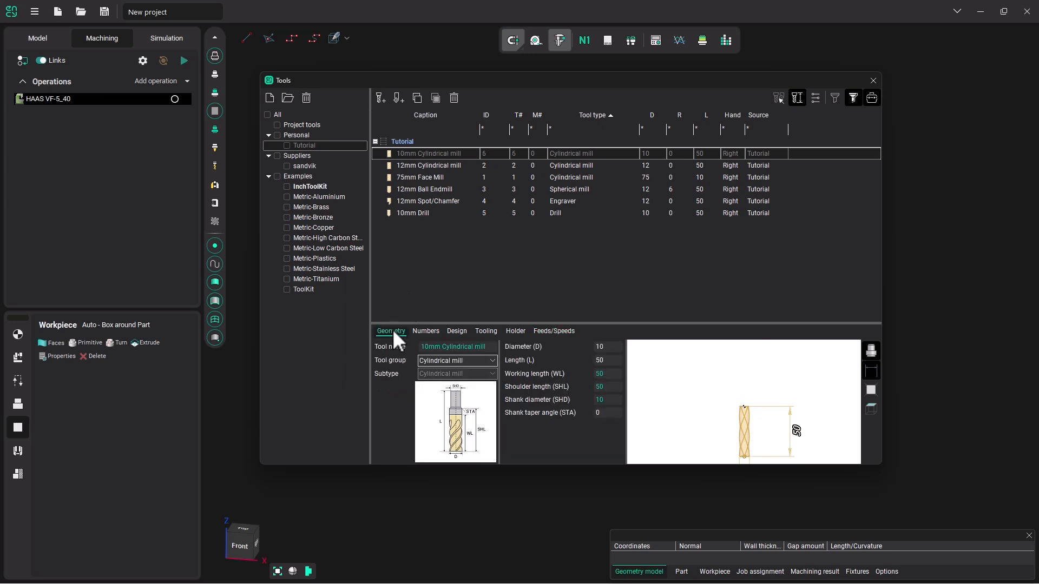
pyautogui.click(483, 359)
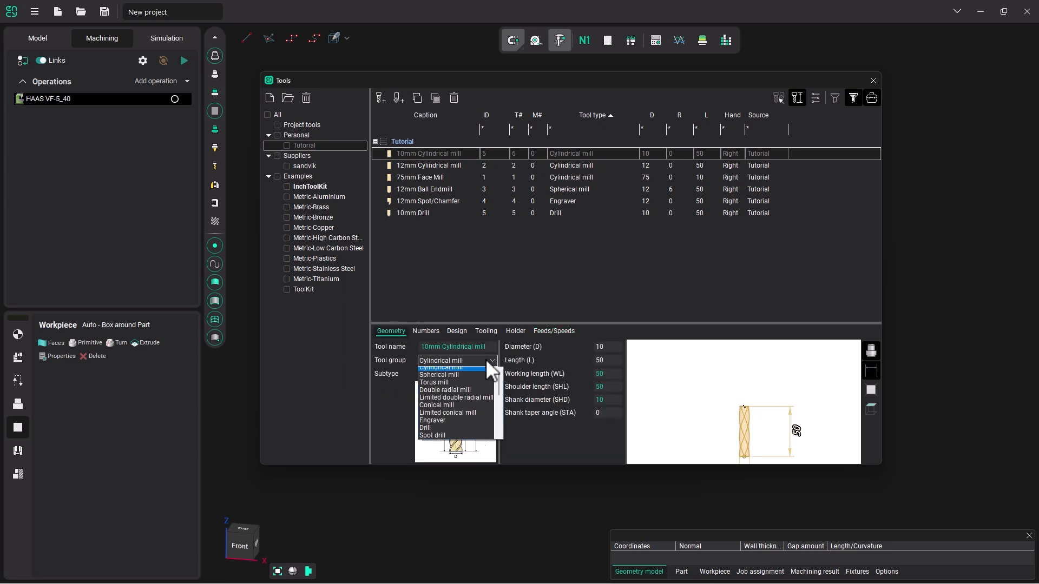
pyautogui.click(455, 437)
pyautogui.moveTo(430, 347); pyautogui.dragTo(417, 350)
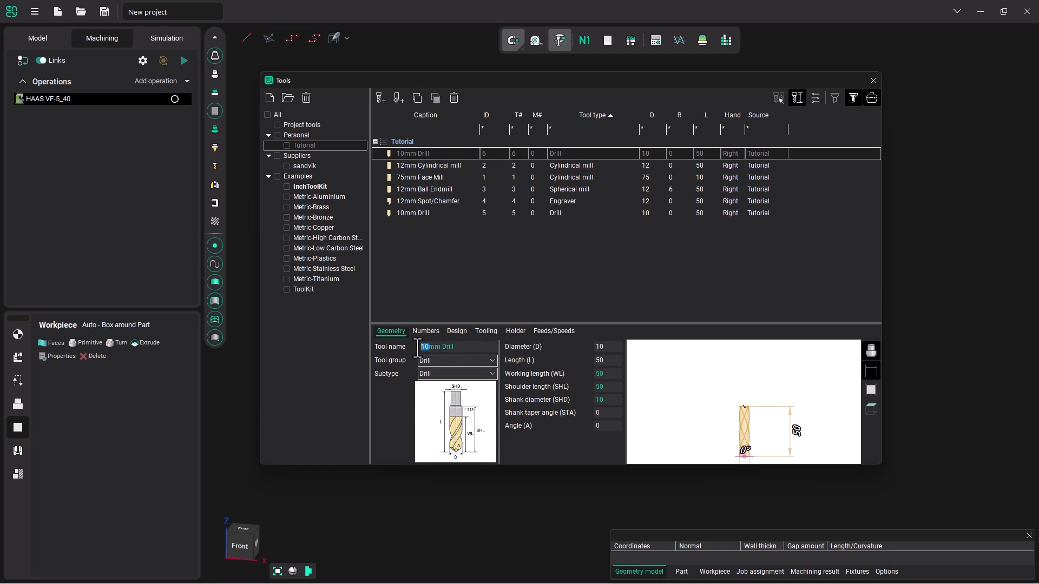
pyautogui.write('66')
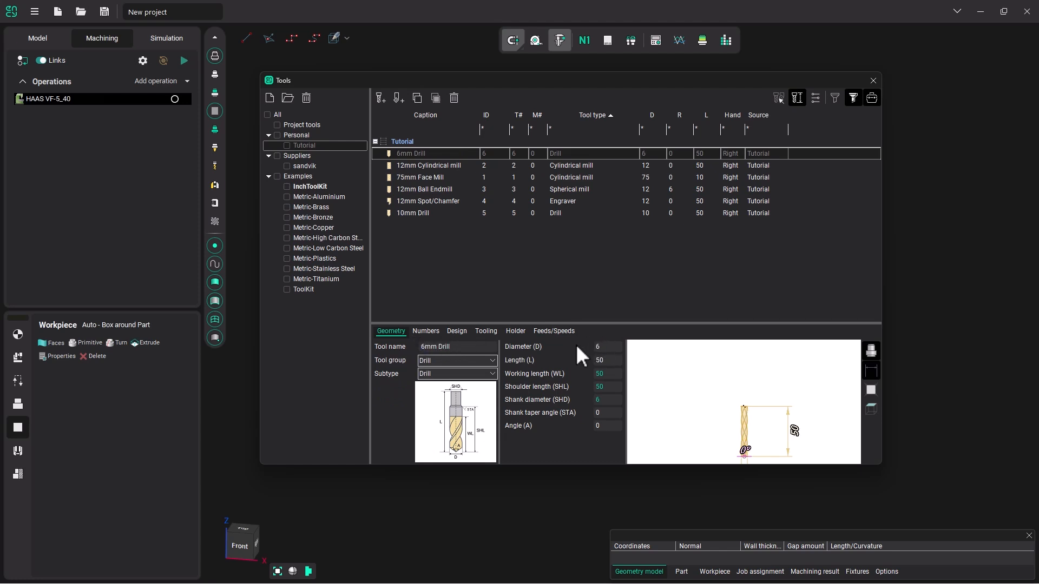
# Step: Set the 6 mm drill's tip angle to 120° and inspect the tip in the preview
pyautogui.click(590, 427)
pyautogui.write('120')
pyautogui.scroll(5, 737, 383)
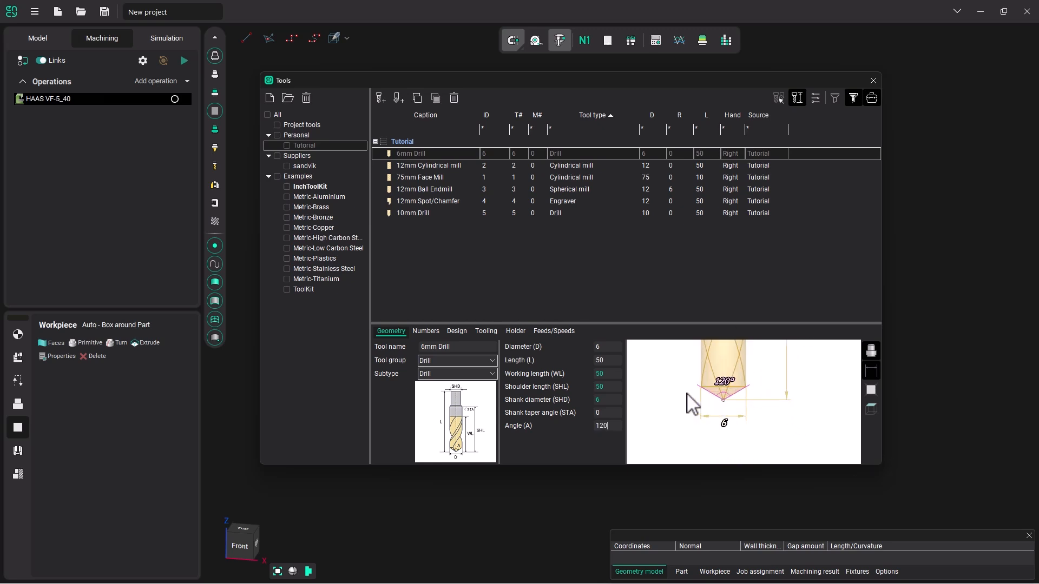
# Step: Check the 6 mm drill's numbering and assign Tool Holder LD30 L60 to it
pyautogui.click(433, 331)
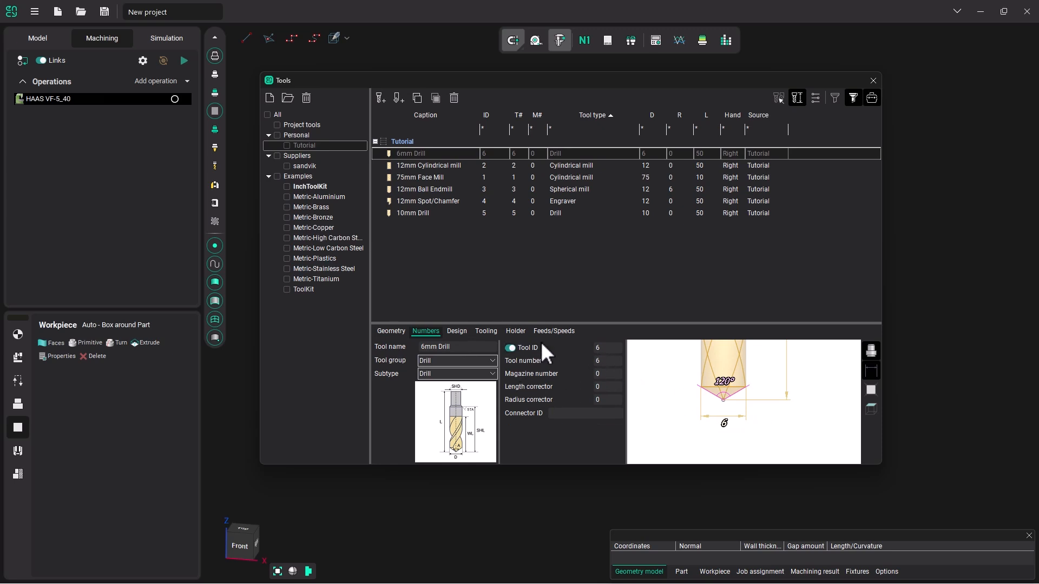
pyautogui.click(523, 334)
pyautogui.click(615, 349)
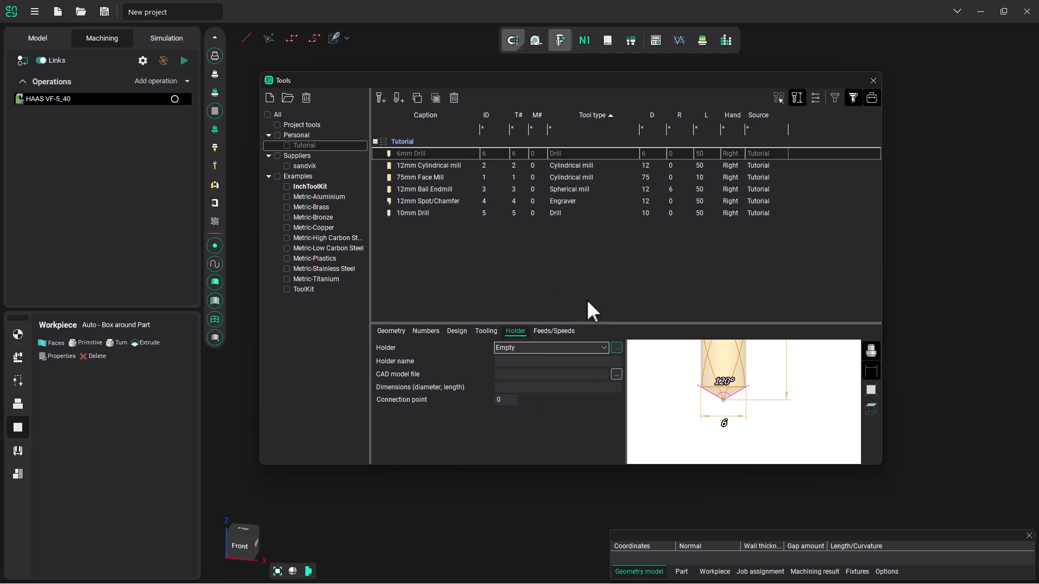
pyautogui.click(468, 265)
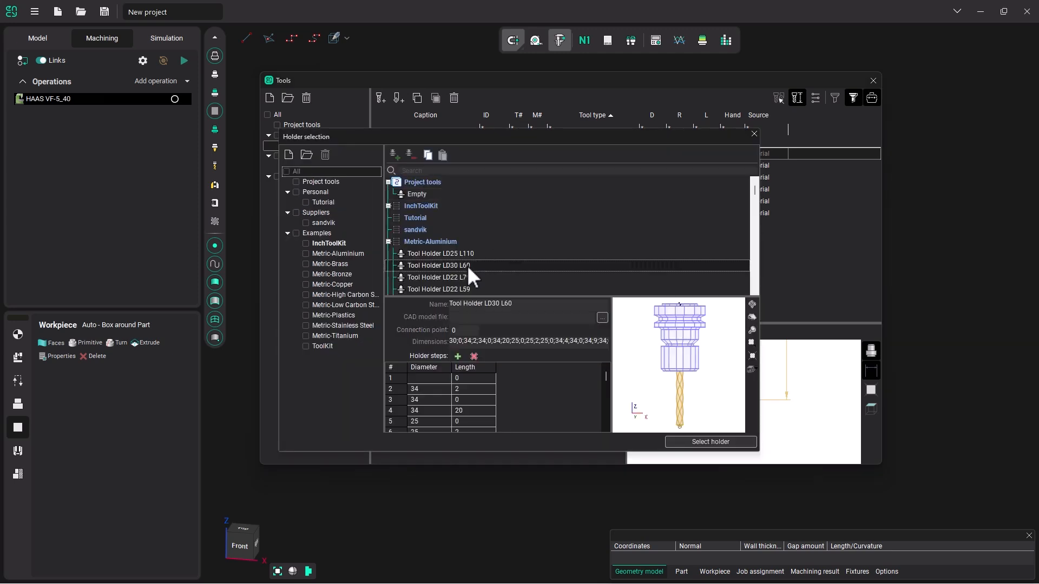
pyautogui.click(715, 439)
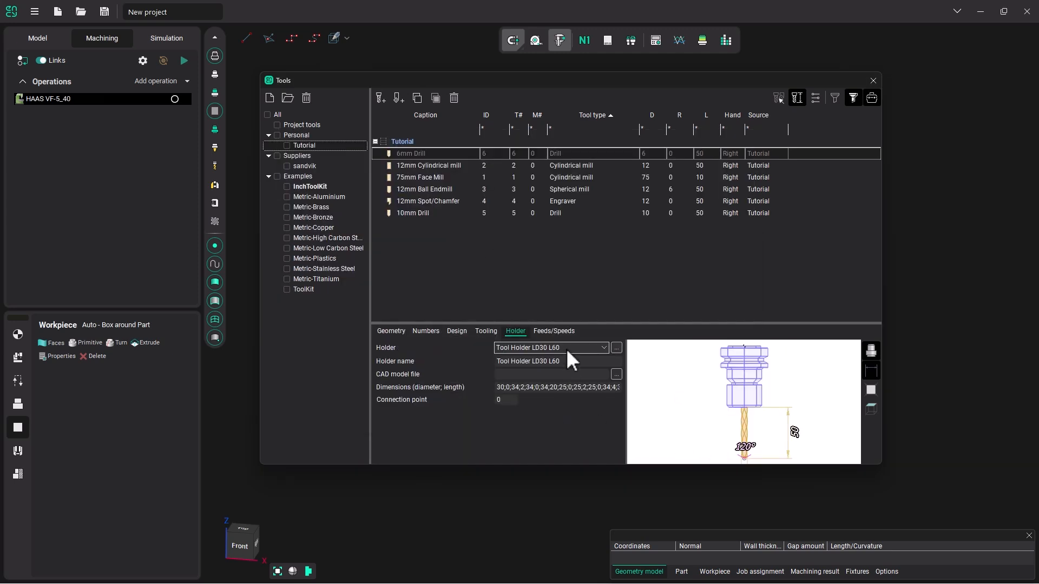
# Step: Set the 6 mm drill's spindle speed to 6000 rpm, keeping the default working feed
pyautogui.click(555, 331)
pyautogui.click(468, 387)
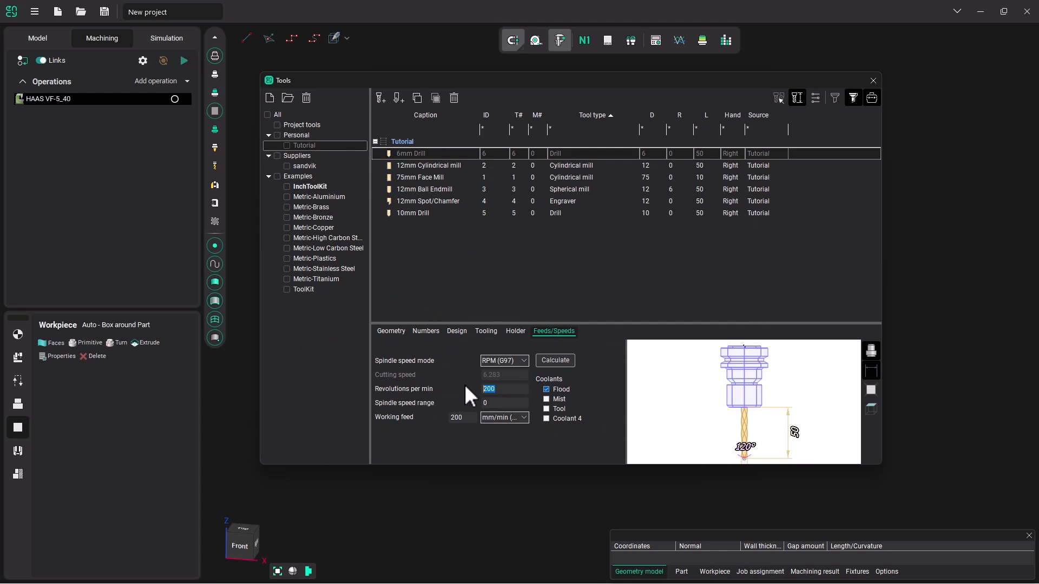
pyautogui.write('6000')
# Step: Add a seventh tool of the default Cylindrical mill group and name it 40mm x 4mm Keyseat
pyautogui.click(380, 98)
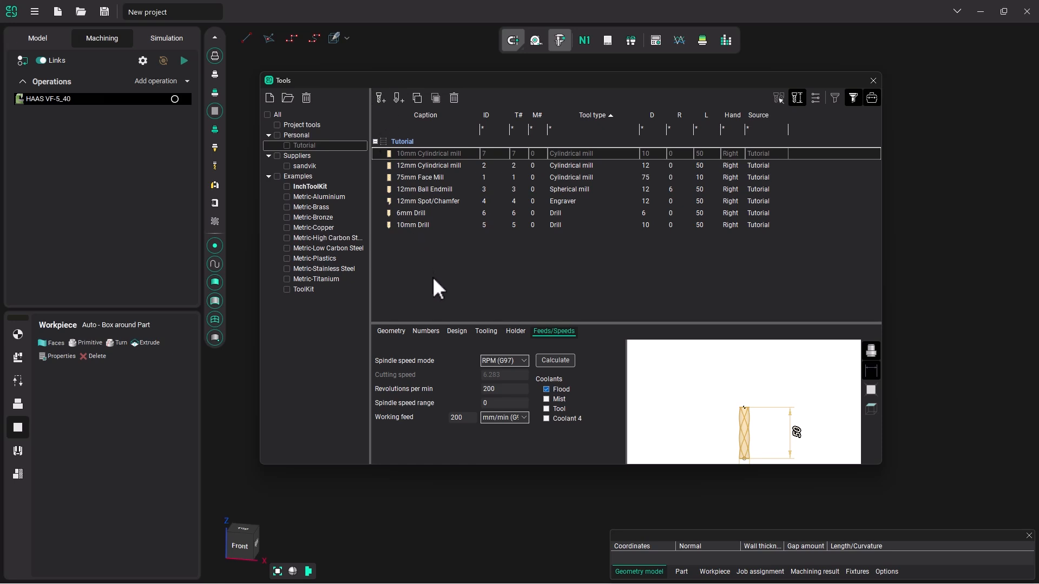
pyautogui.click(383, 330)
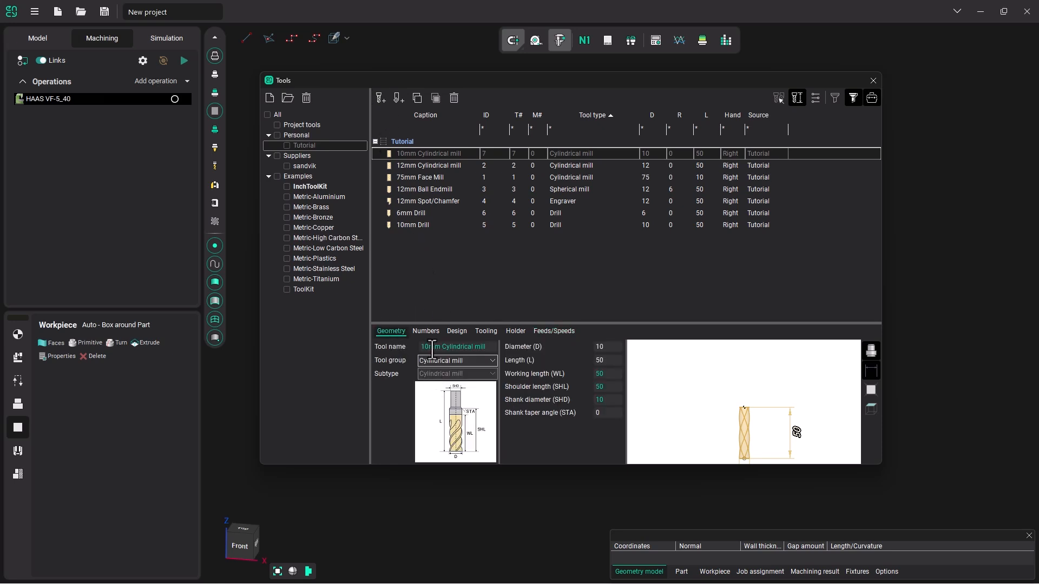
pyautogui.moveTo(429, 347); pyautogui.dragTo(417, 351)
pyautogui.write('40')
pyautogui.moveTo(440, 347); pyautogui.dragTo(486, 351)
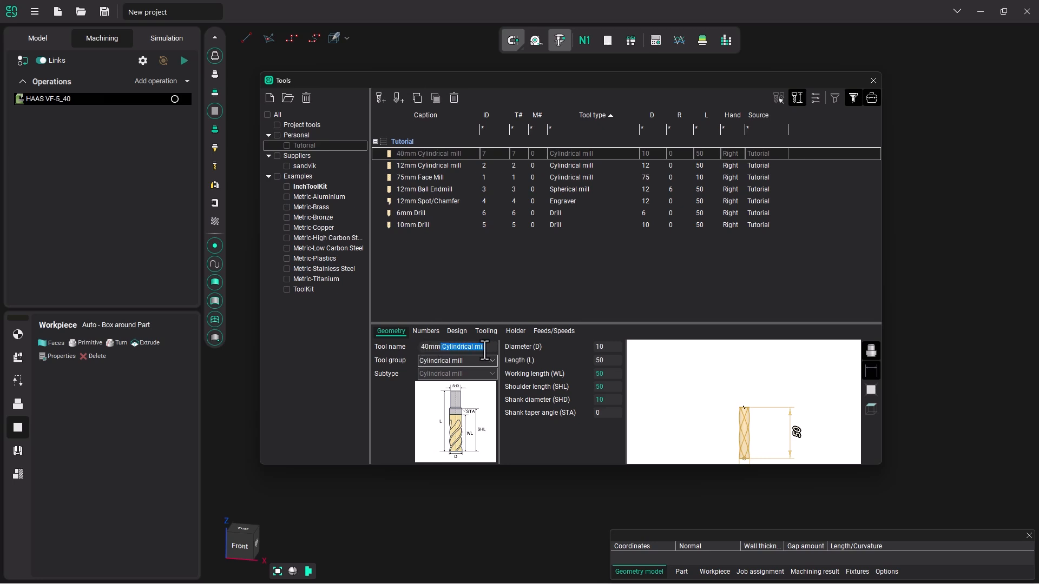
pyautogui.write('x 4mm Keyseat')
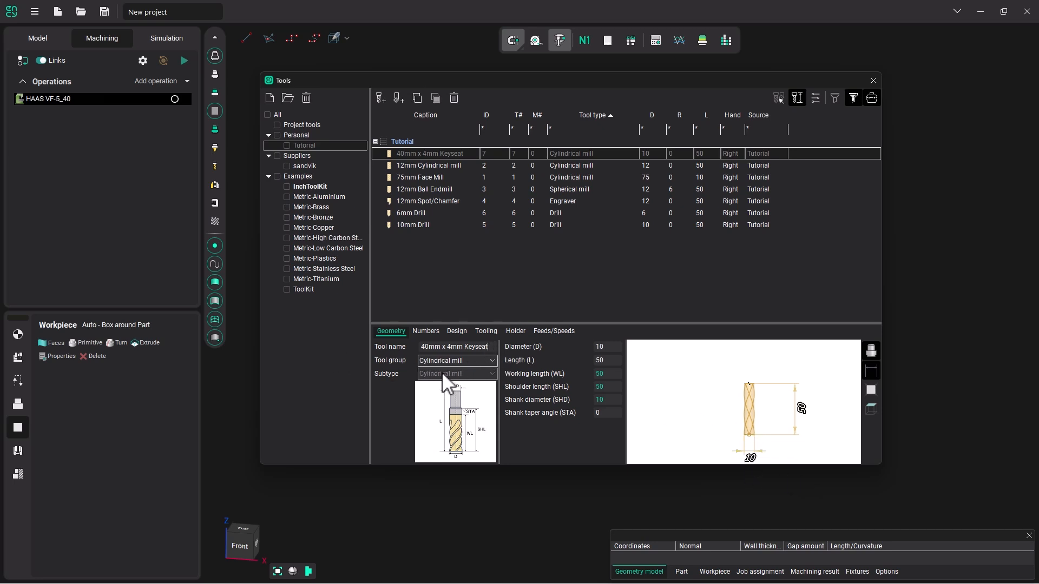
# Step: Give the keyseat cutter a 40 mm diameter, 4 mm working length, 0 mm shoulder length and 10 mm shank diameter
pyautogui.click(598, 347)
pyautogui.write('40')
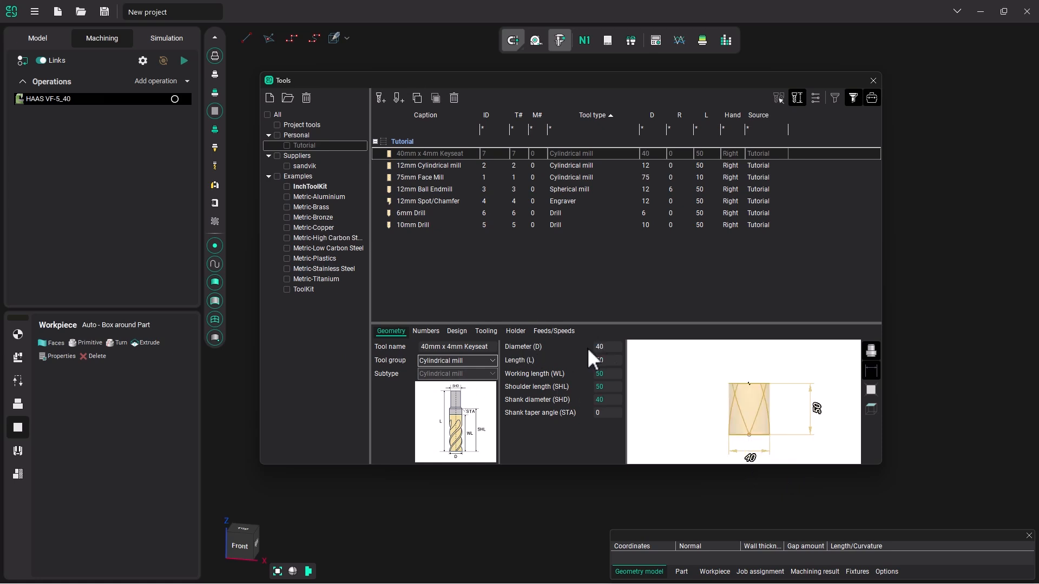
pyautogui.doubleClick(607, 375)
pyautogui.write('4')
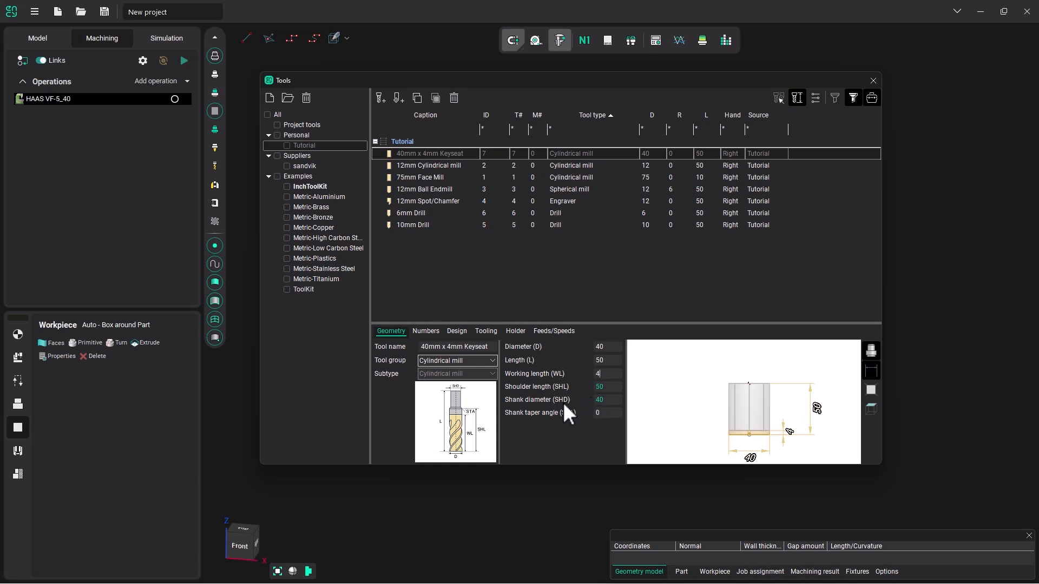
pyautogui.press('Tab')
pyautogui.write('0')
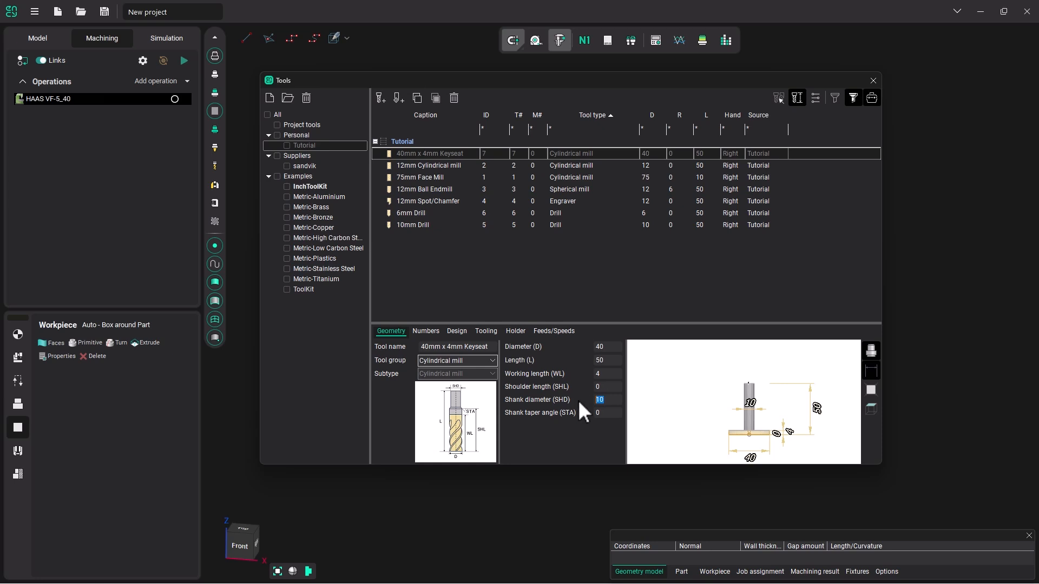
pyautogui.write('10')
pyautogui.scroll(3, 739, 431)
pyautogui.scroll(-2, 745, 404)
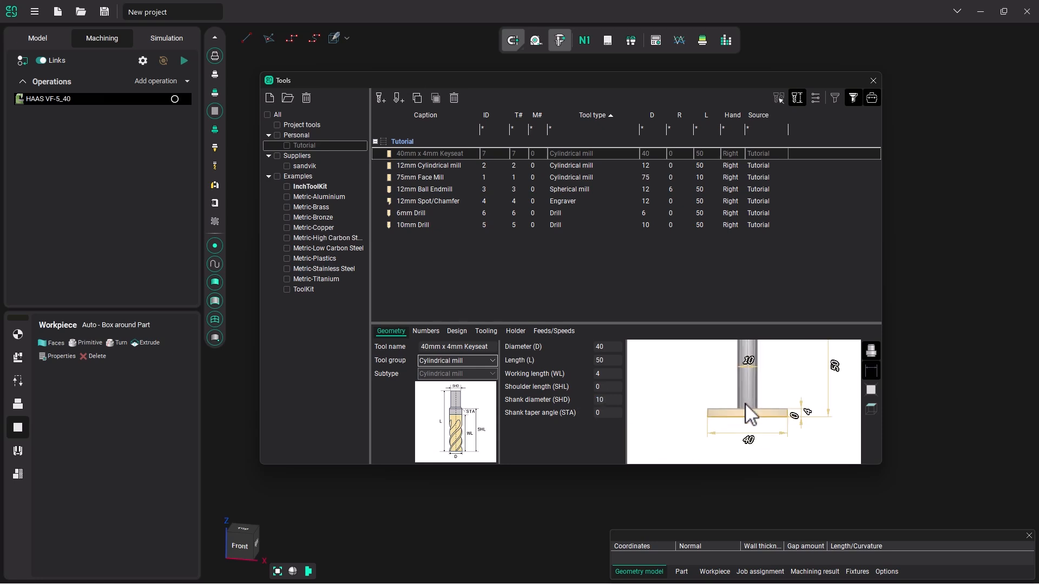
pyautogui.scroll(3, 745, 404)
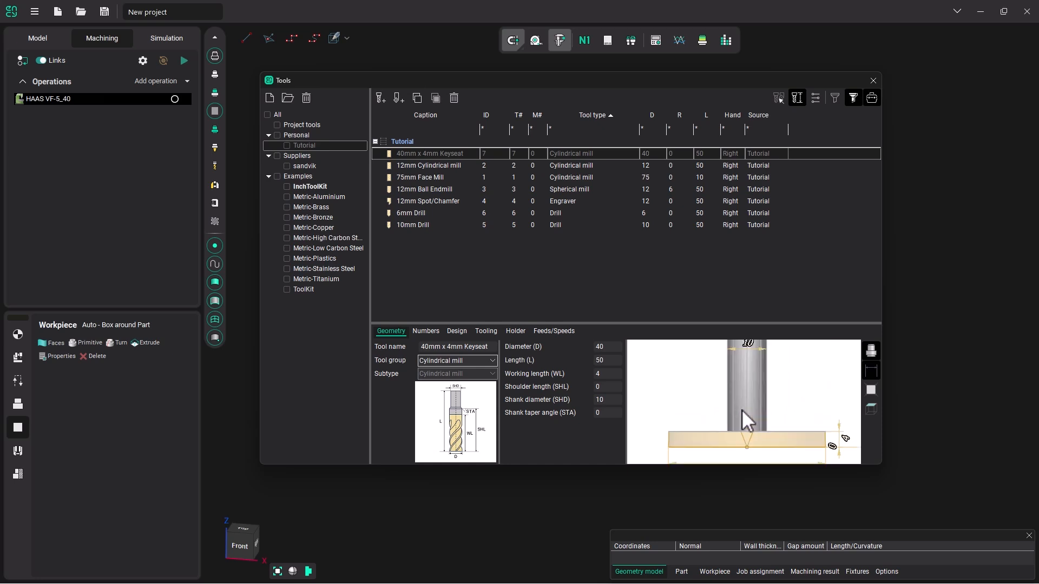
pyautogui.scroll(-4, 742, 410)
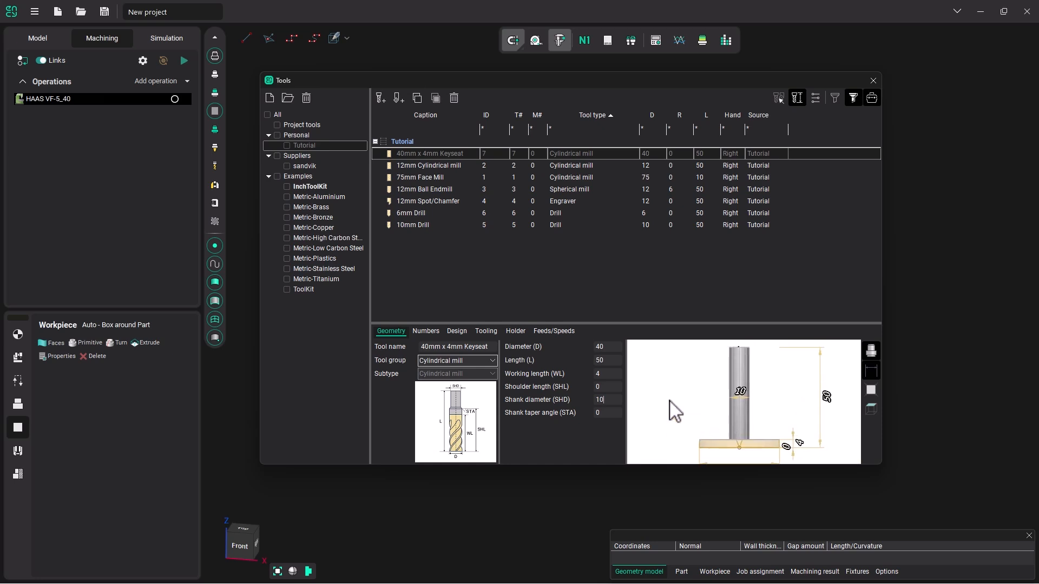
# Step: Assign Tool Holder LD30 L60 to the keyseat cutter
pyautogui.click(516, 331)
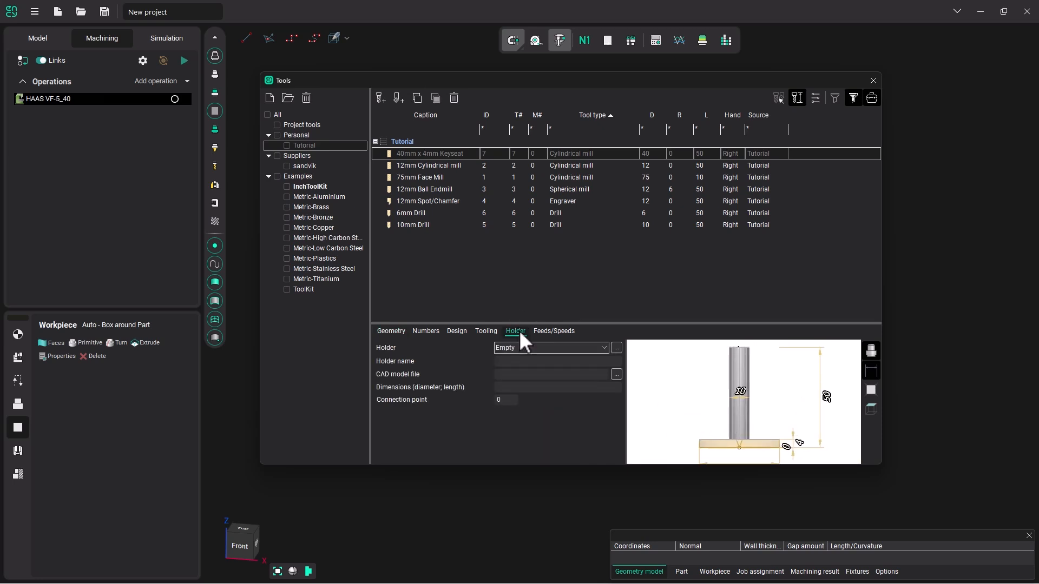
pyautogui.click(616, 348)
pyautogui.click(444, 265)
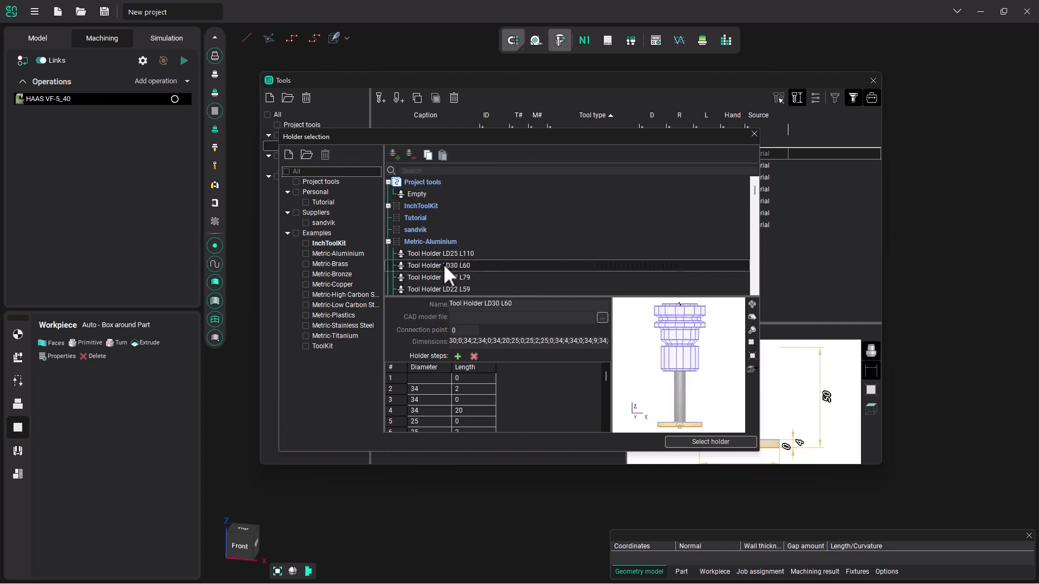
pyautogui.click(676, 440)
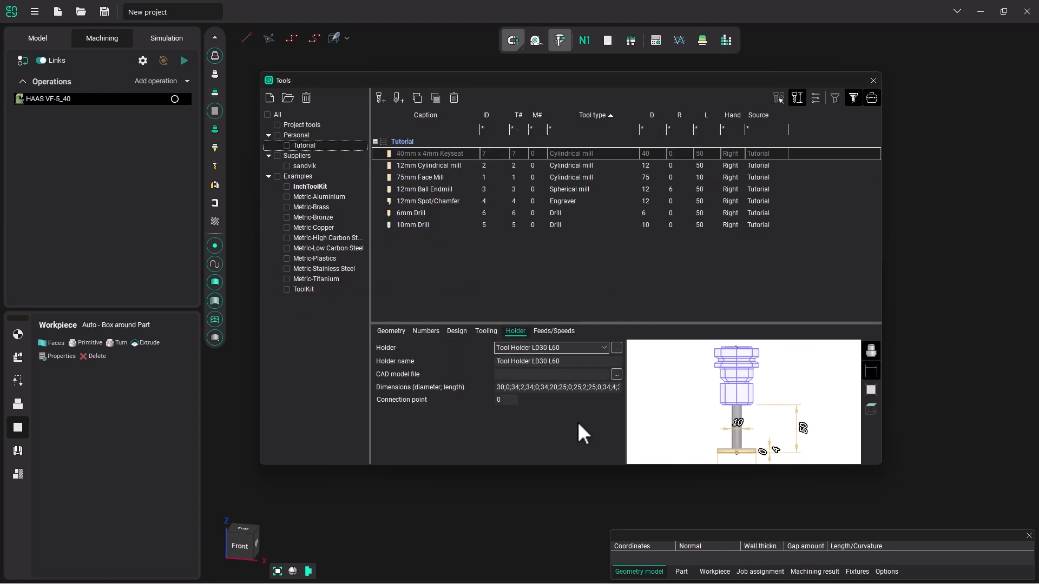
# Step: Set the keyseat cutter's spindle speed to 2500 rpm and its working feed to 500 mm/min
pyautogui.click(554, 331)
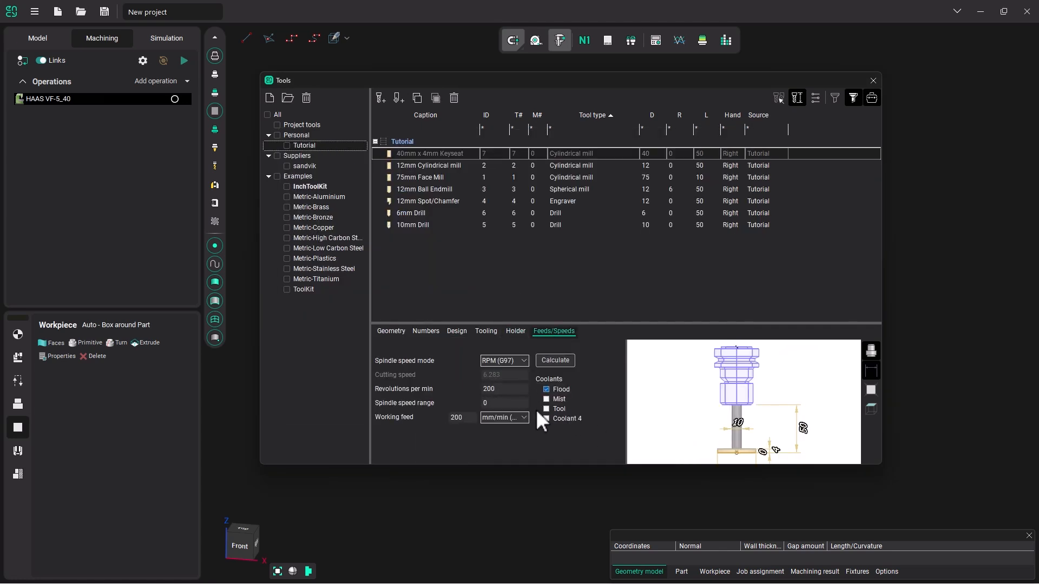
pyautogui.doubleClick(513, 389)
pyautogui.write('2500')
pyautogui.doubleClick(473, 418)
pyautogui.write('500')
pyautogui.press('Return')
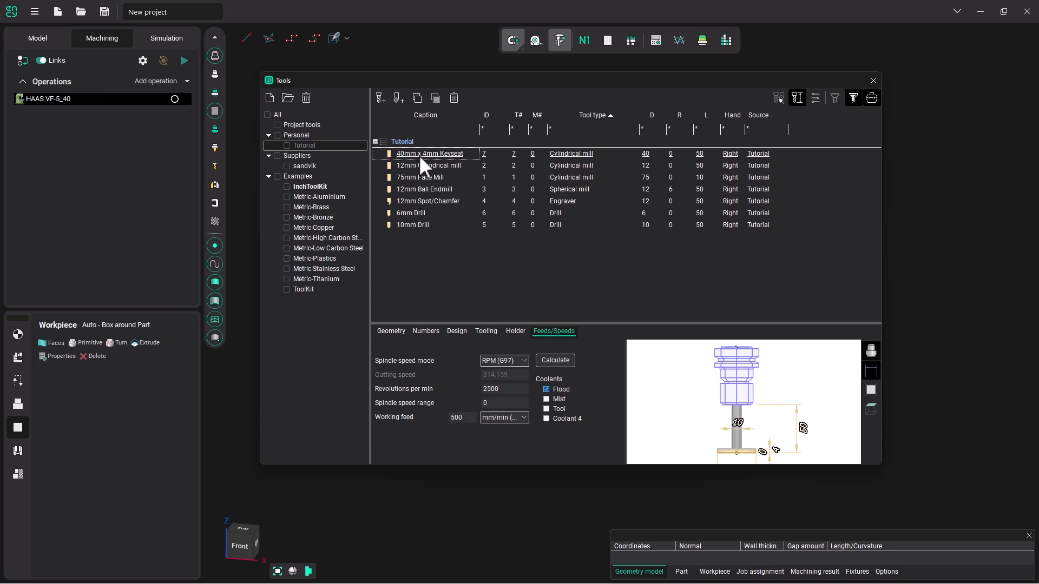
# Step: Review the feeds, speeds and coolant of all tools in the list, and return to the dimension columns
pyautogui.click(815, 98)
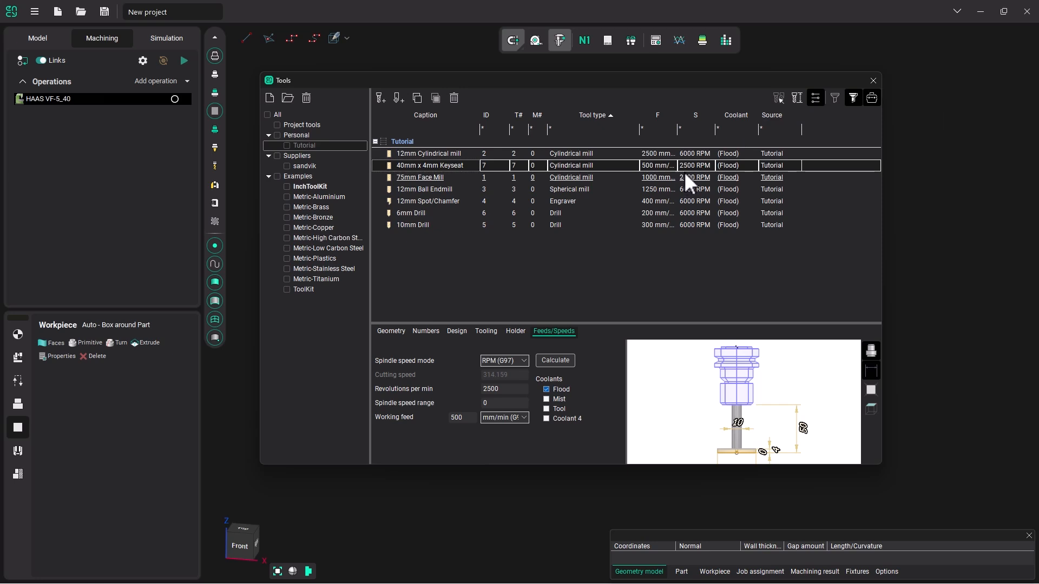
pyautogui.click(800, 99)
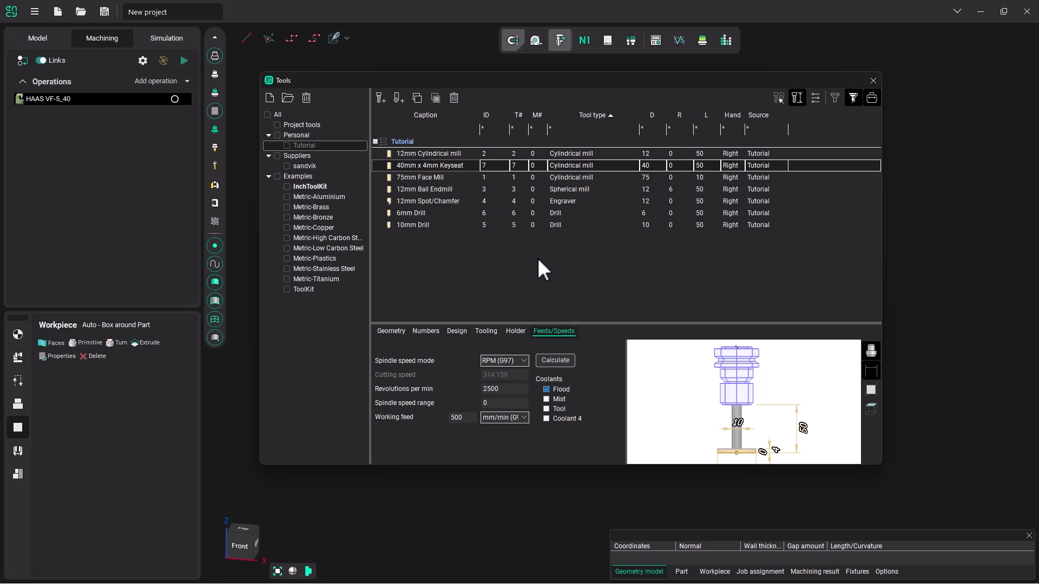
# Step: Sort the tool list by ID in ascending order and mark the Tutorial library as active
pyautogui.click(486, 115)
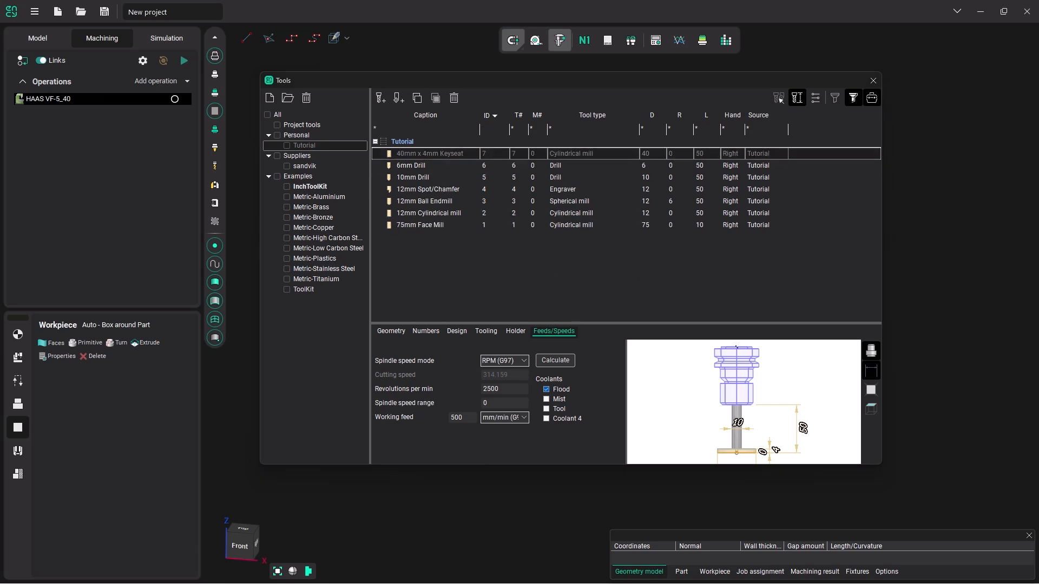
pyautogui.click(486, 114)
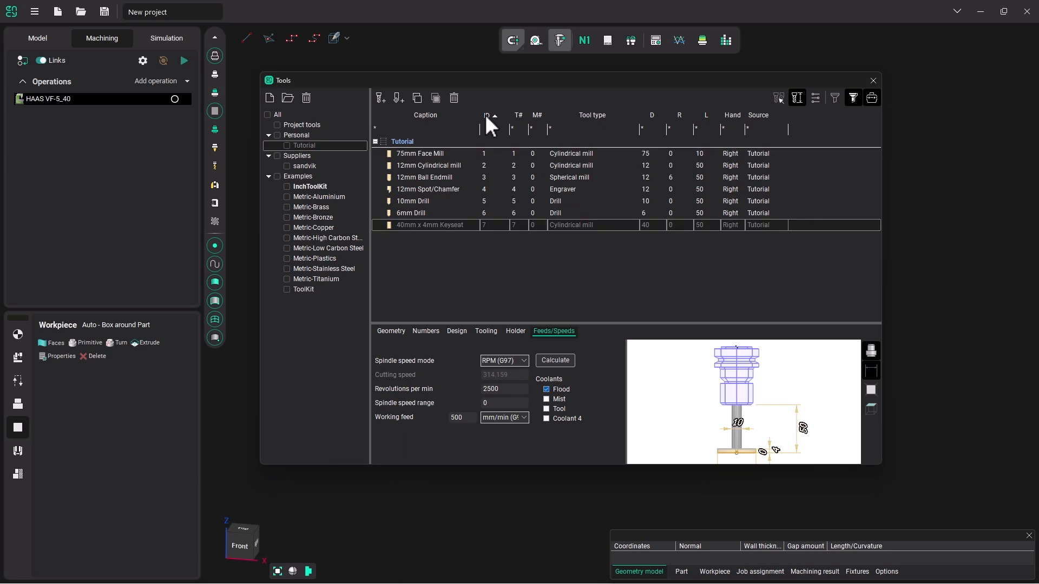
pyautogui.click(485, 115)
pyautogui.click(485, 114)
pyautogui.click(516, 115)
pyautogui.click(515, 116)
pyautogui.click(484, 115)
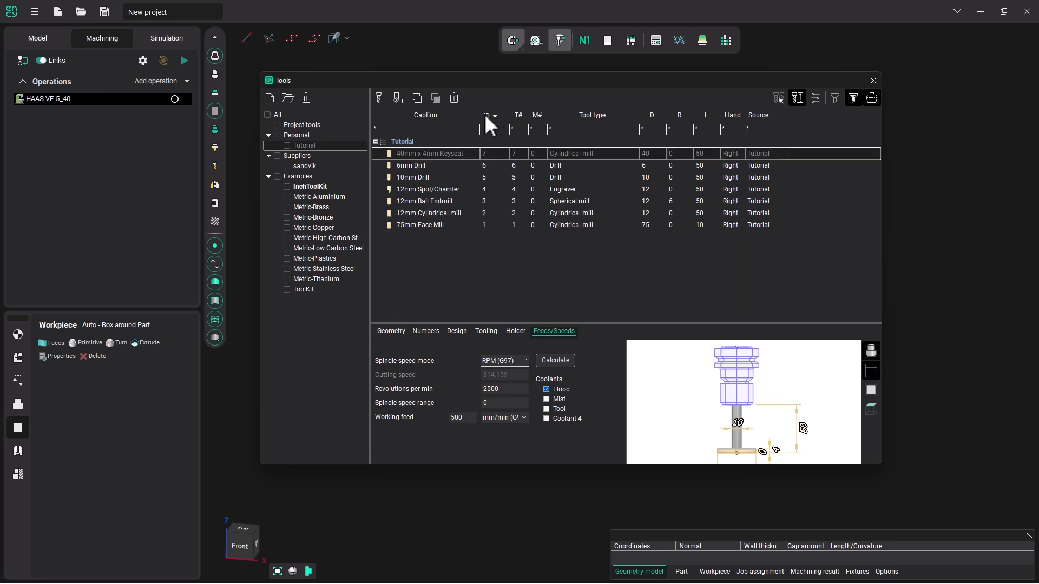
pyautogui.click(484, 114)
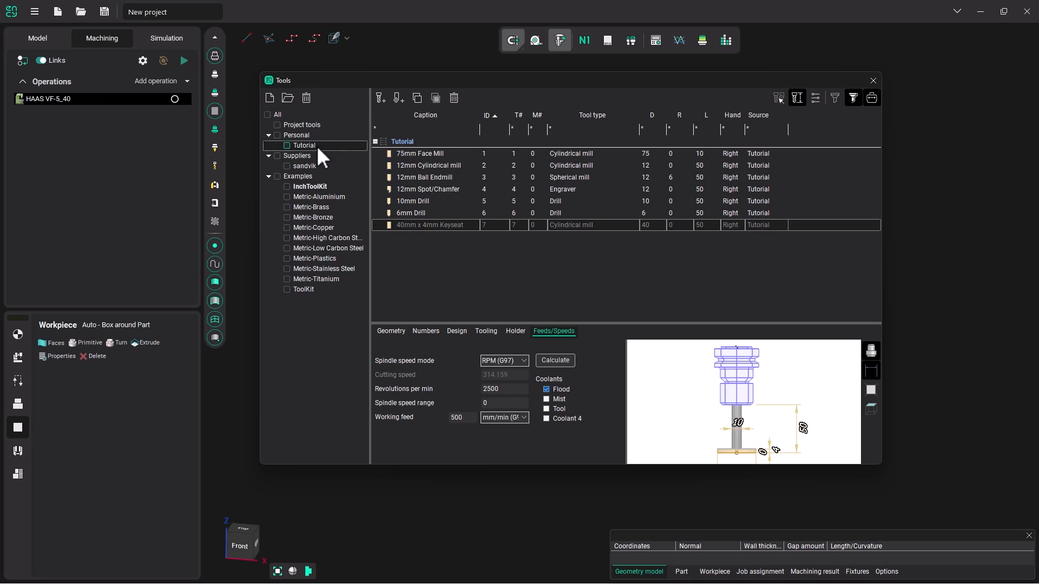
pyautogui.click(288, 145)
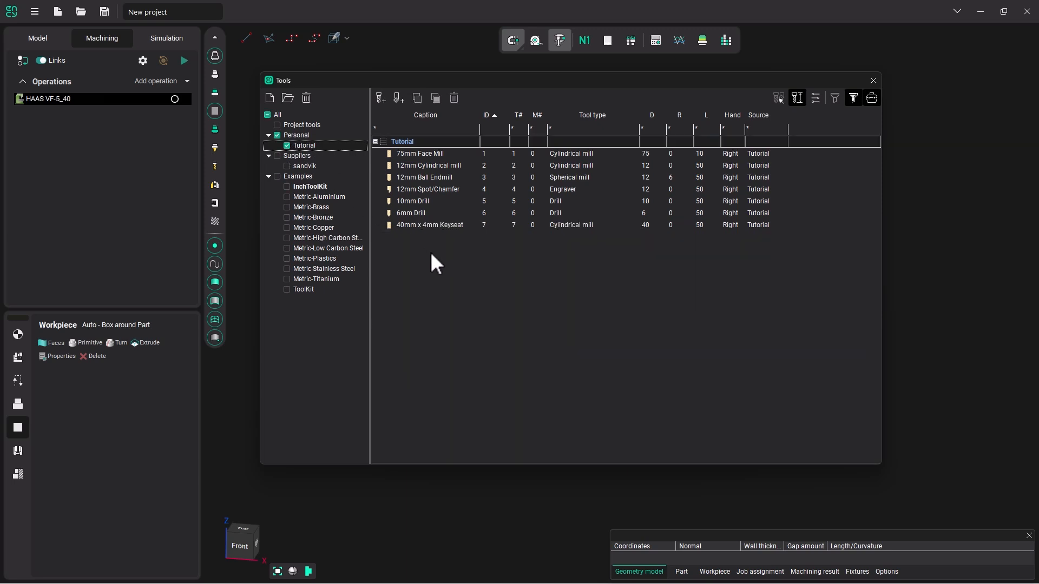